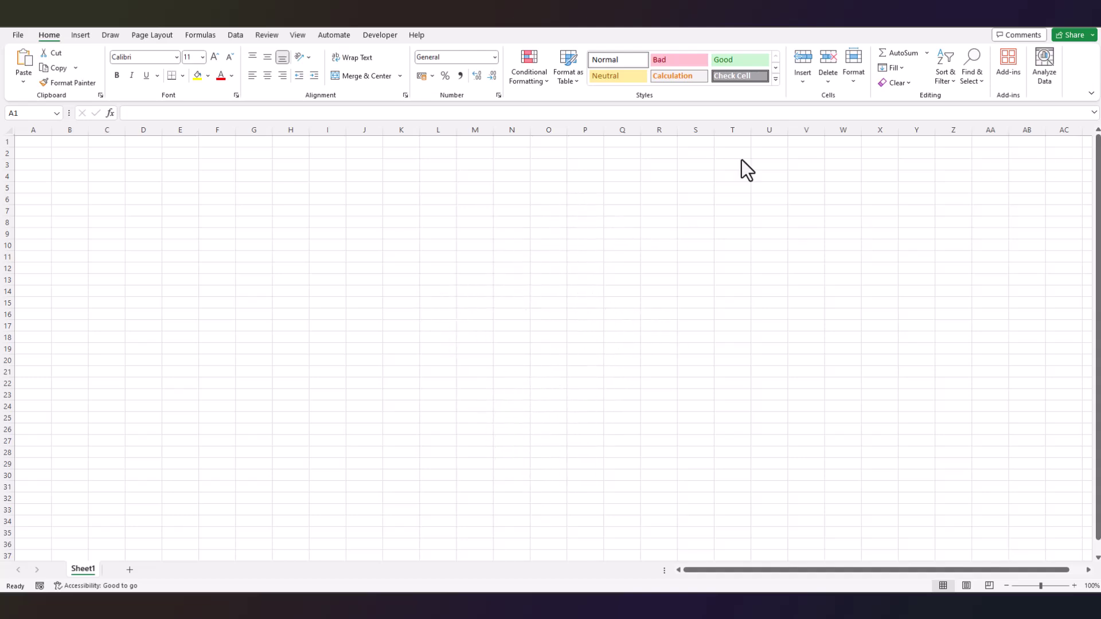
Connect to SQL Server database MyOwn with the pasted local server name.
{"action": "left_click", "coordinate": [236, 38]}
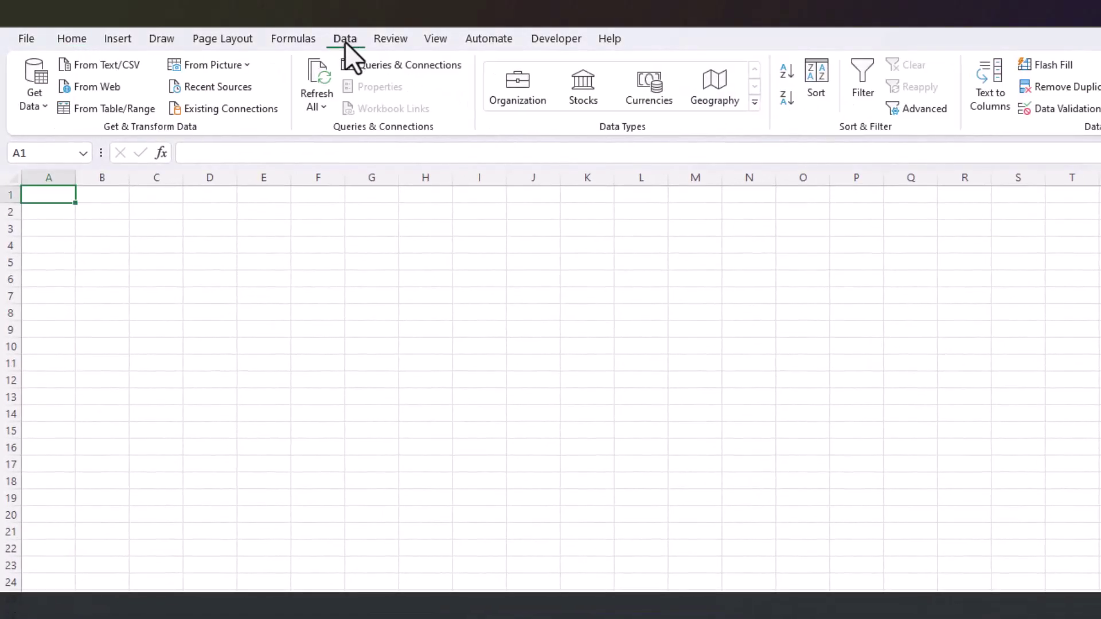
{"action": "left_click", "coordinate": [36, 105]}
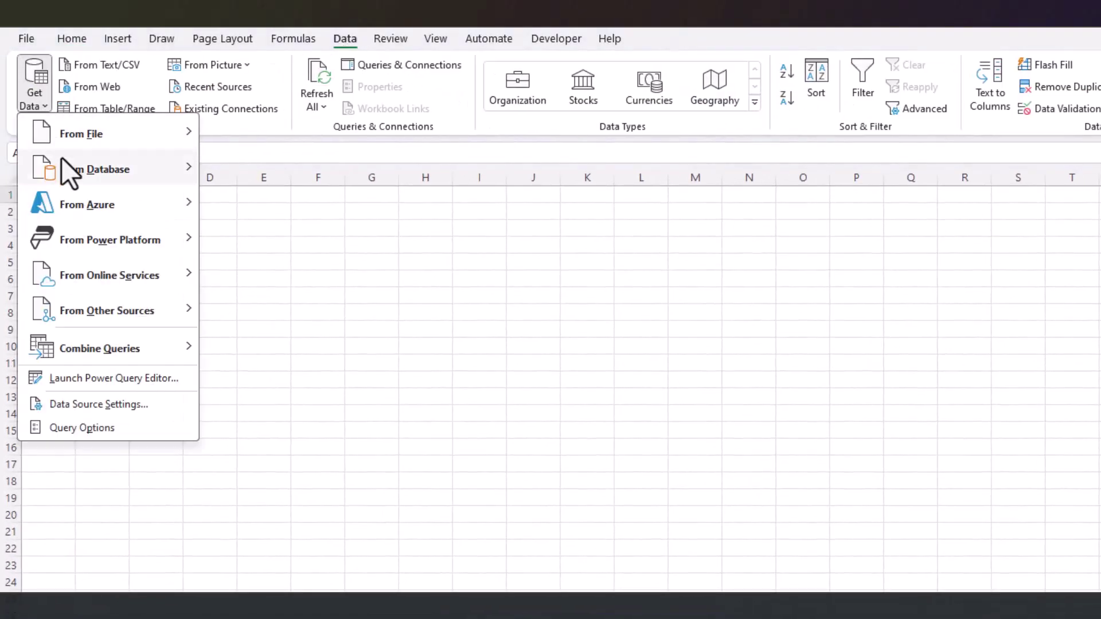
{"action": "mouse_move", "coordinate": [118, 173]}
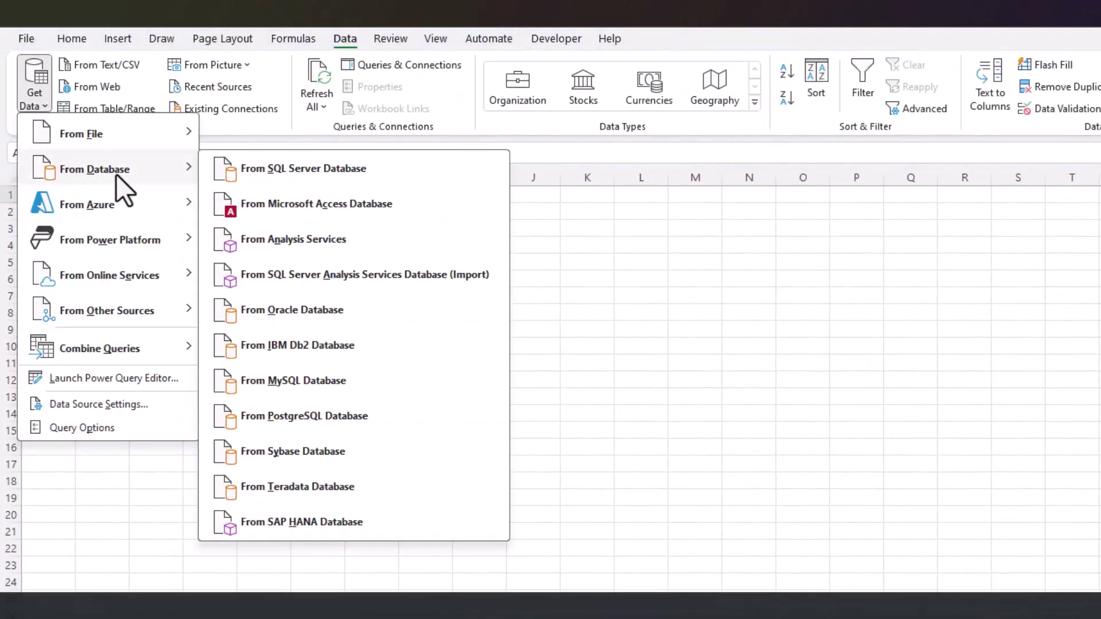
{"action": "left_click", "coordinate": [421, 176]}
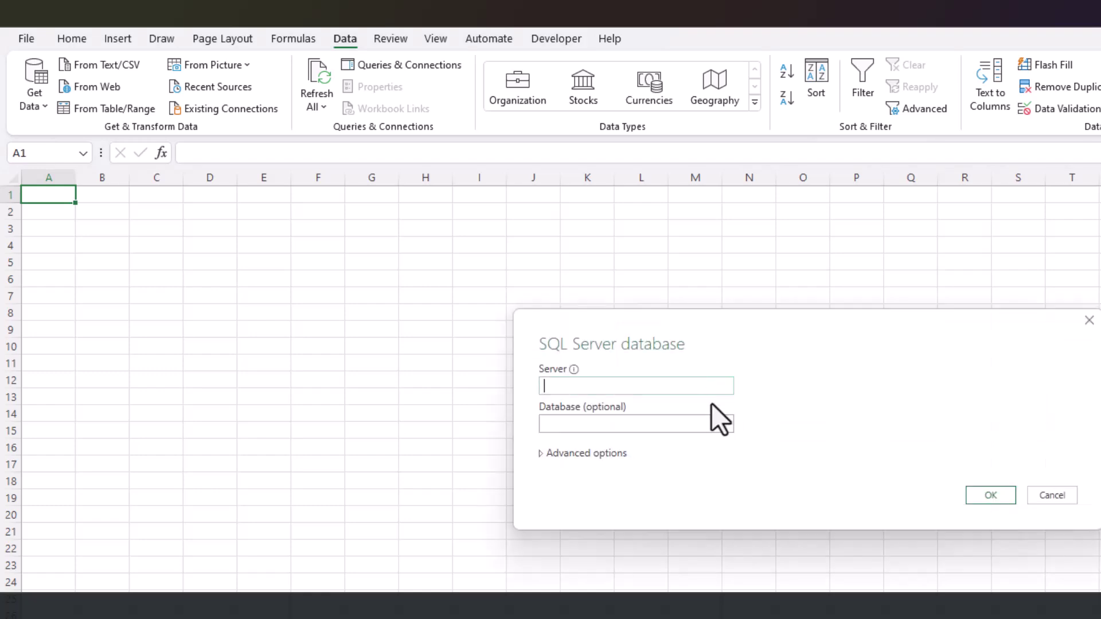
{"action": "type", "text": "DESKTOP-UKBL058"}
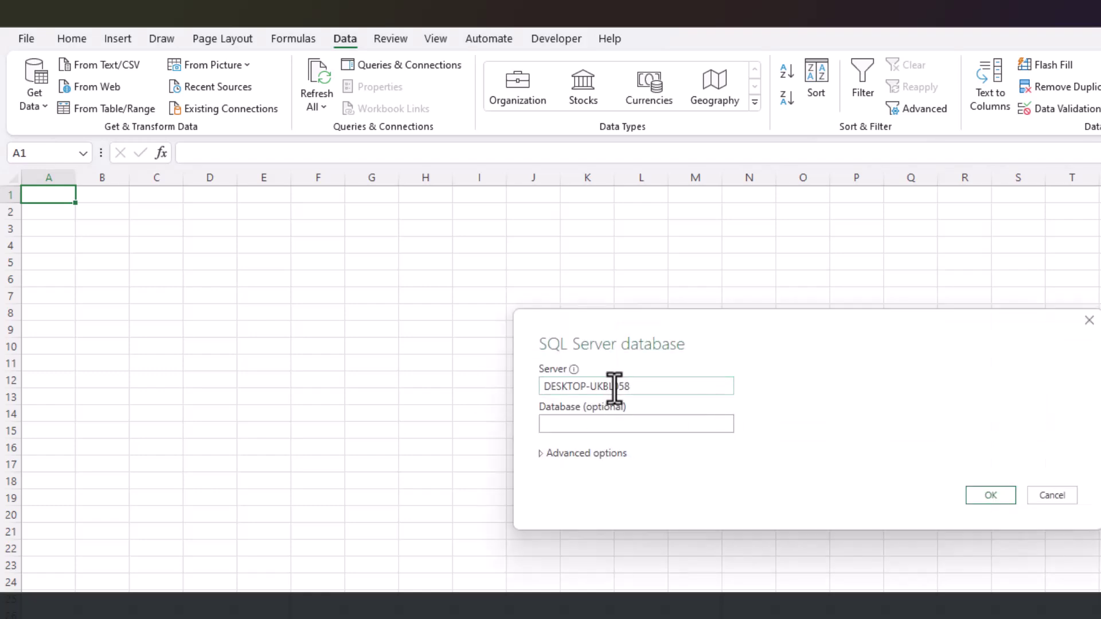
{"action": "left_click", "coordinate": [590, 428]}
{"action": "type", "text": "Myown"}
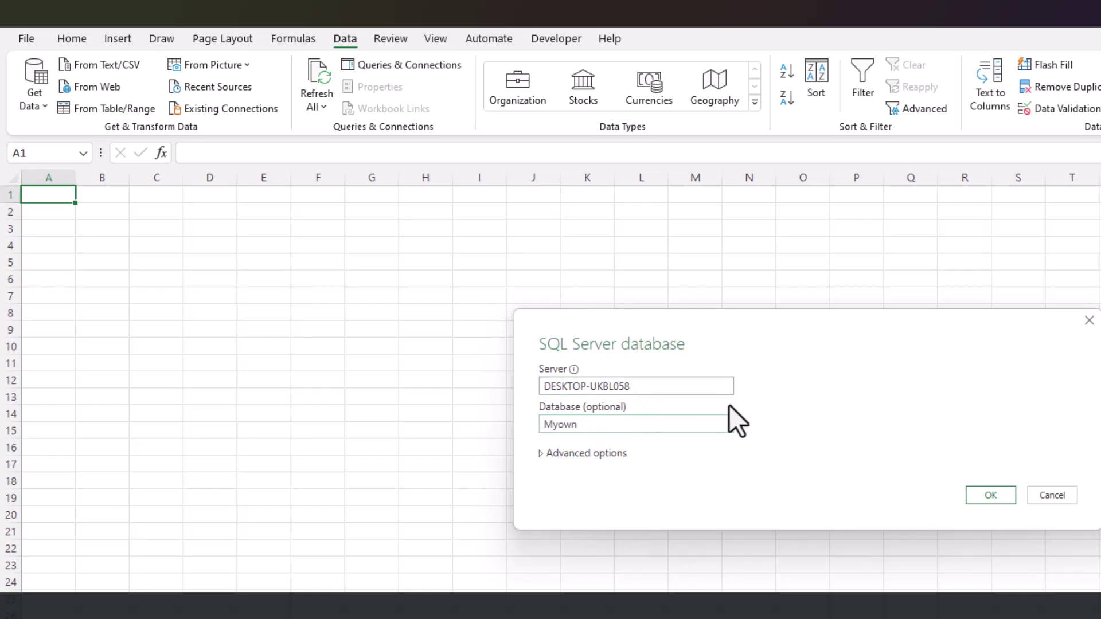
{"action": "key", "text": "BackSpace"}
{"action": "key", "text": "BackSpace"}
{"action": "key", "text": "BackSpace"}
{"action": "type", "text": "Own"}
{"action": "key", "text": "Return"}
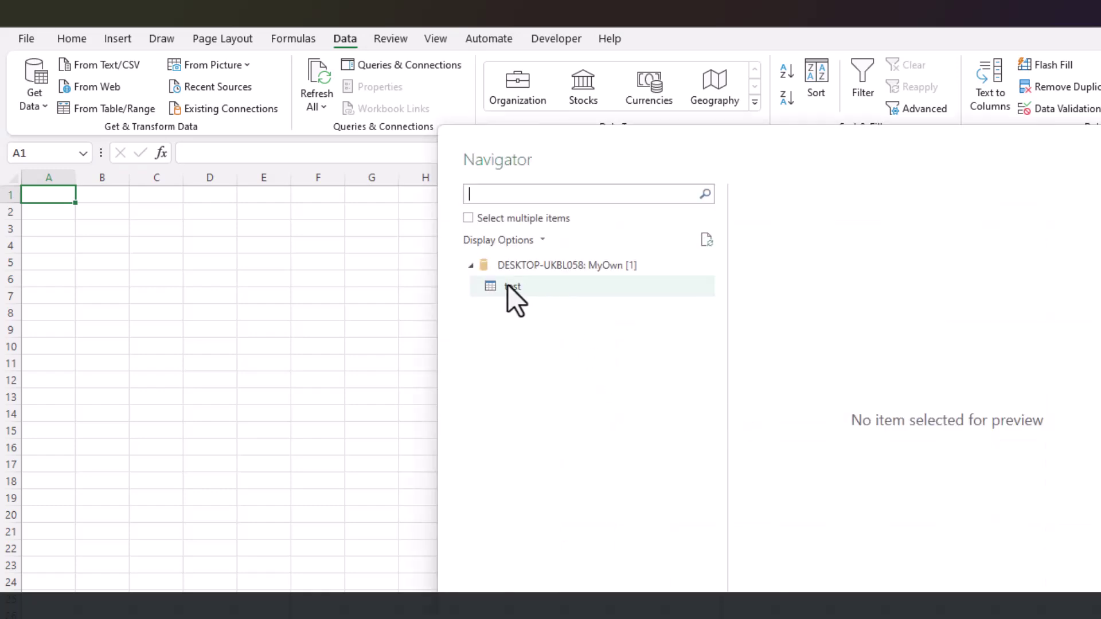
Preview the test table in Navigator and open it in the Power Query Editor.
{"action": "left_click", "coordinate": [507, 286]}
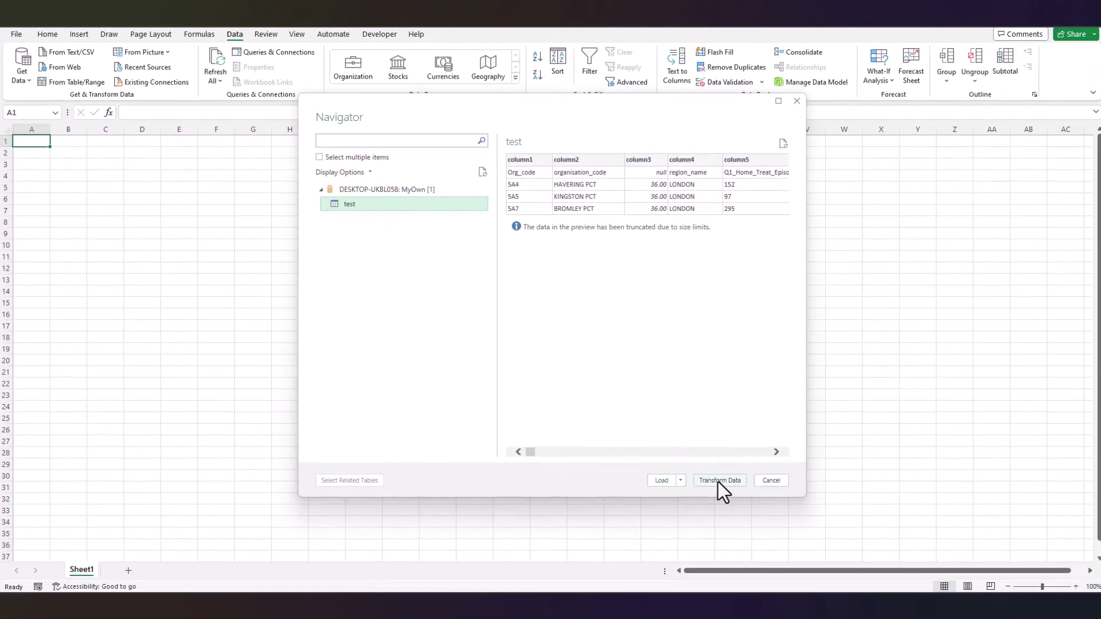
{"action": "left_click", "coordinate": [718, 481]}
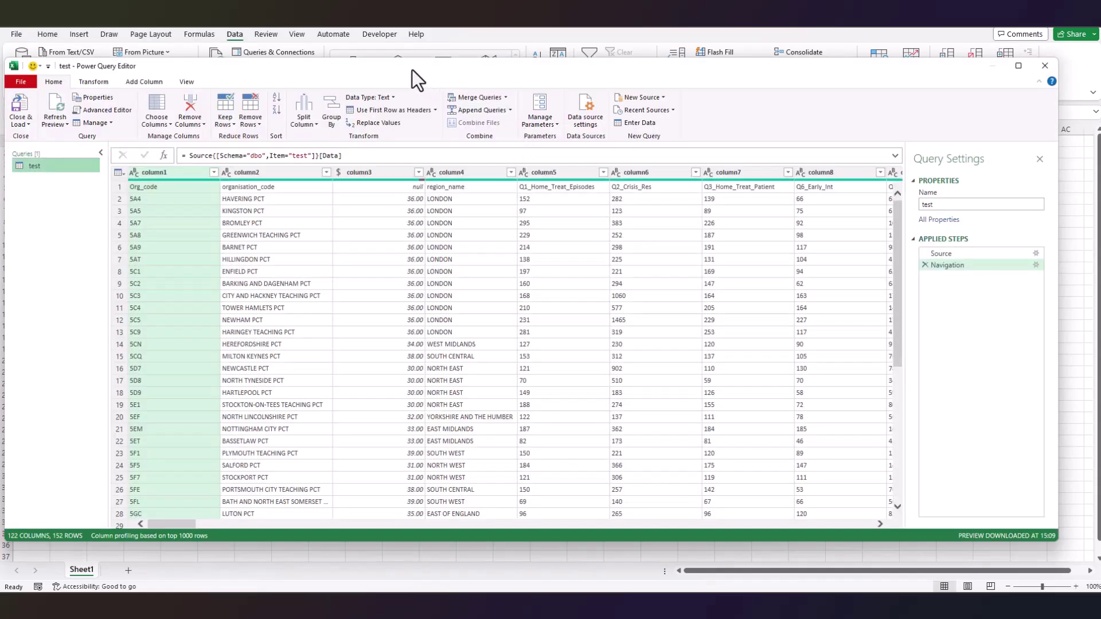
{"action": "left_click_drag", "start_coordinate": [411, 69], "coordinate": [529, 87]}
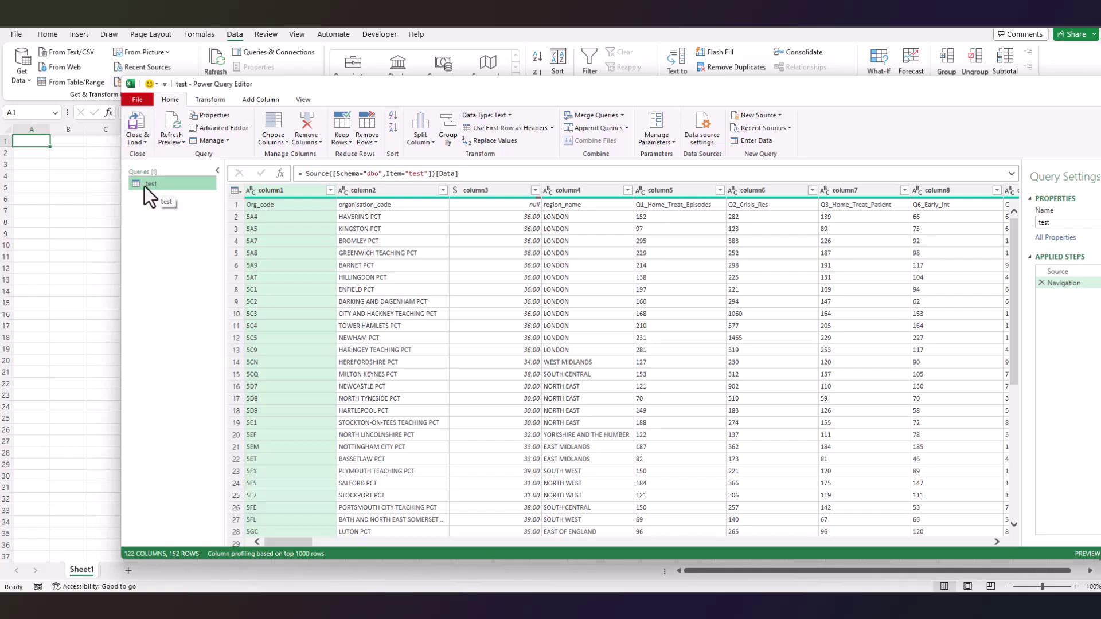
Load the test query as a table on the existing worksheet at cell A10.
{"action": "left_click", "coordinate": [139, 144]}
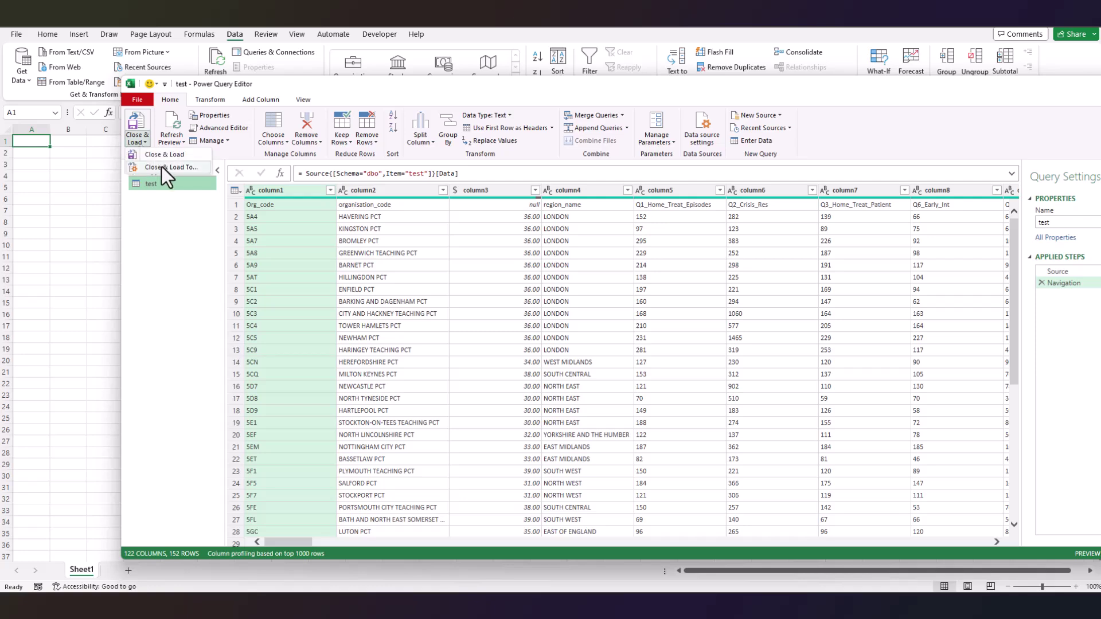
{"action": "left_click", "coordinate": [161, 167]}
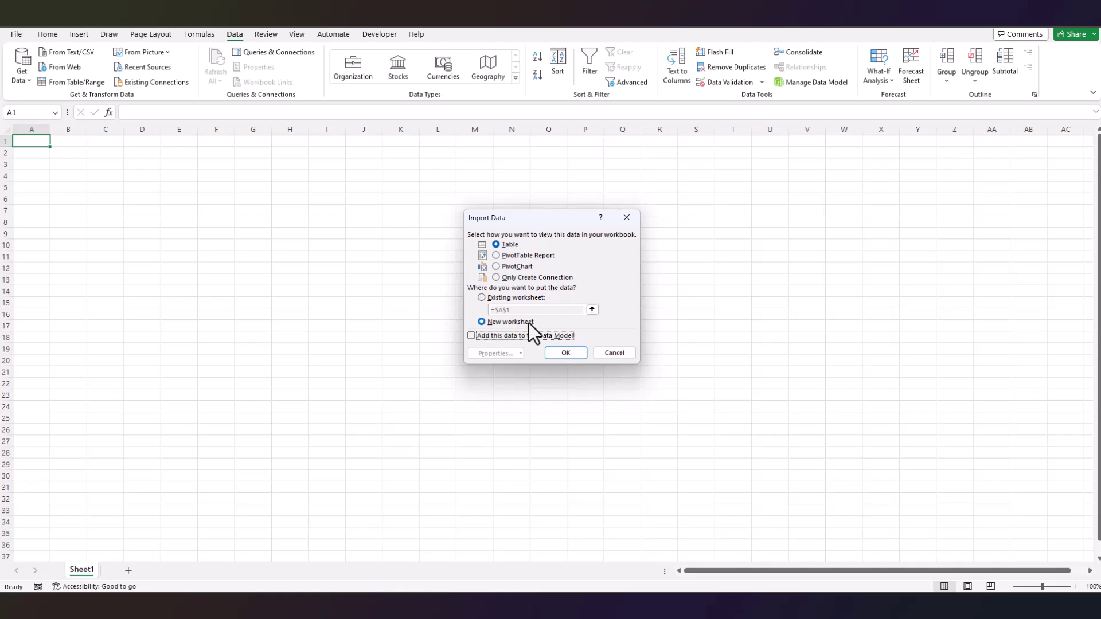
{"action": "left_click", "coordinate": [510, 298]}
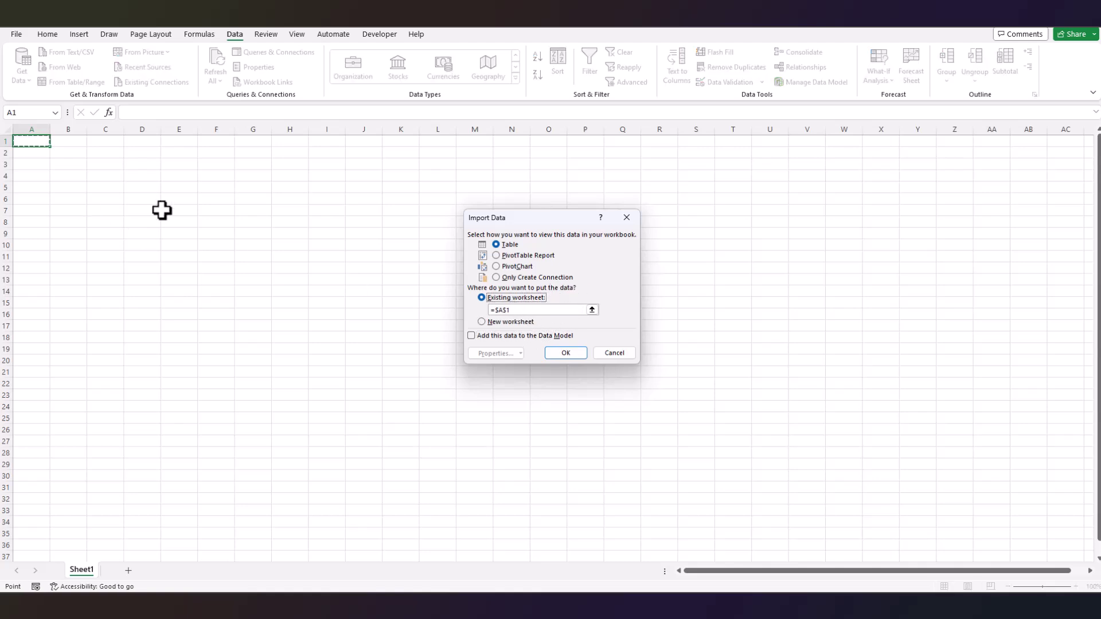
{"action": "left_click", "coordinate": [592, 310]}
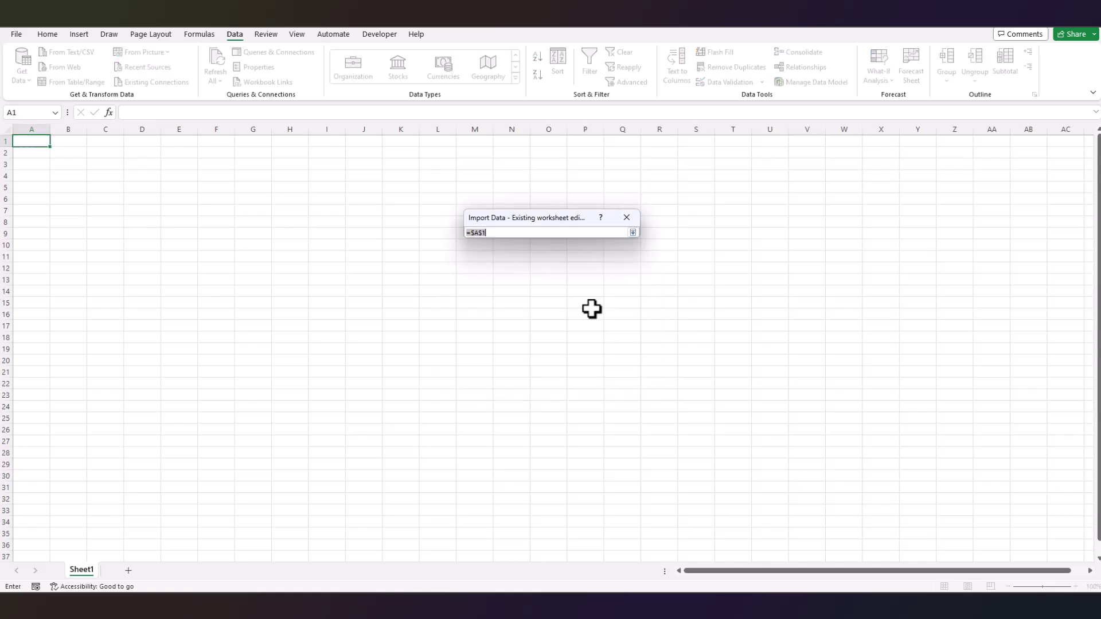
{"action": "left_click", "coordinate": [30, 248]}
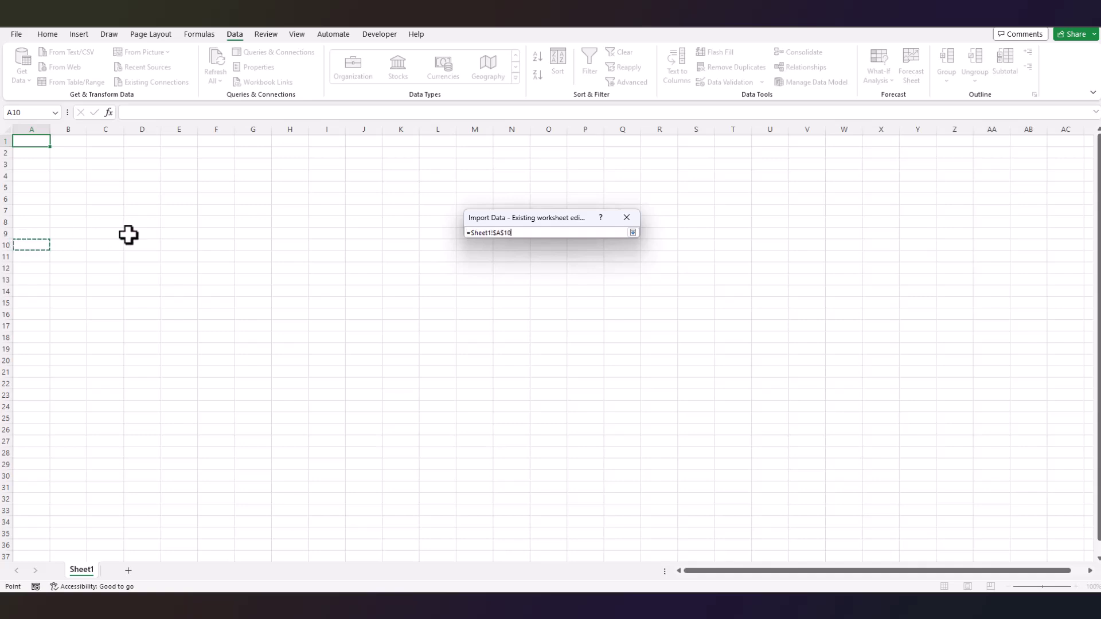
{"action": "key", "text": "Return"}
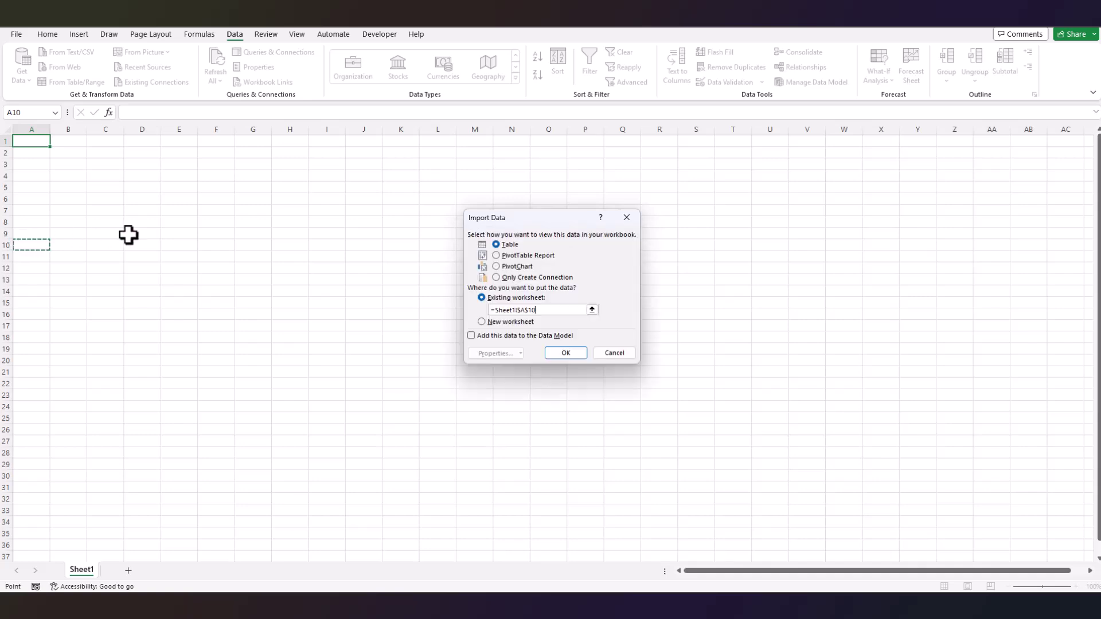
{"action": "left_click", "coordinate": [556, 352]}
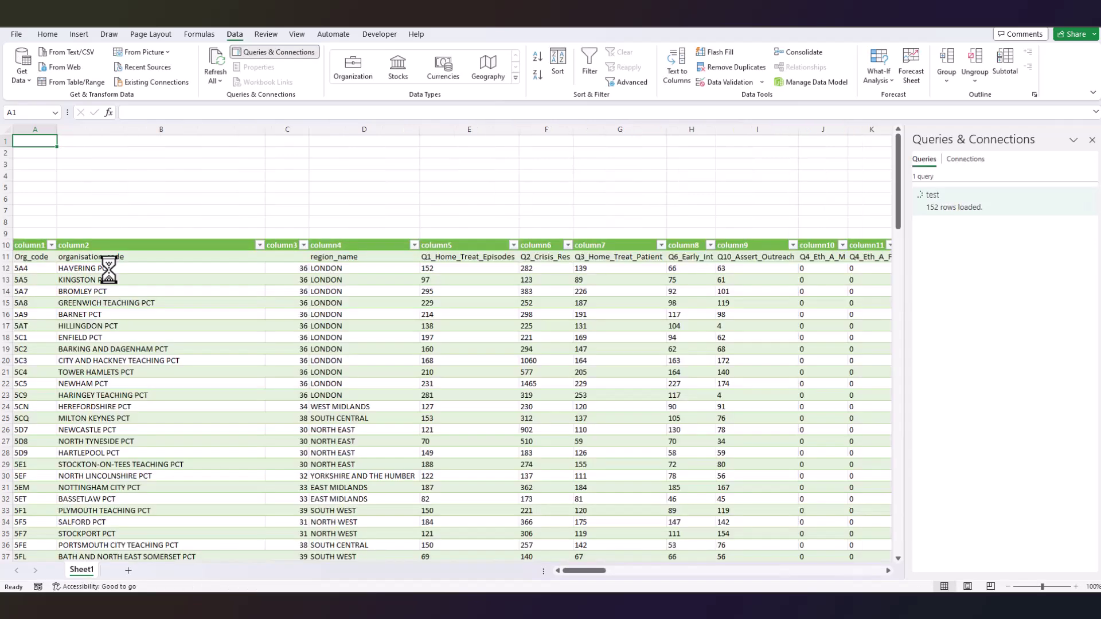
Close the queries pane, type the heading 'Query' in B3, and select B3:B4.
{"action": "left_click", "coordinate": [1092, 140]}
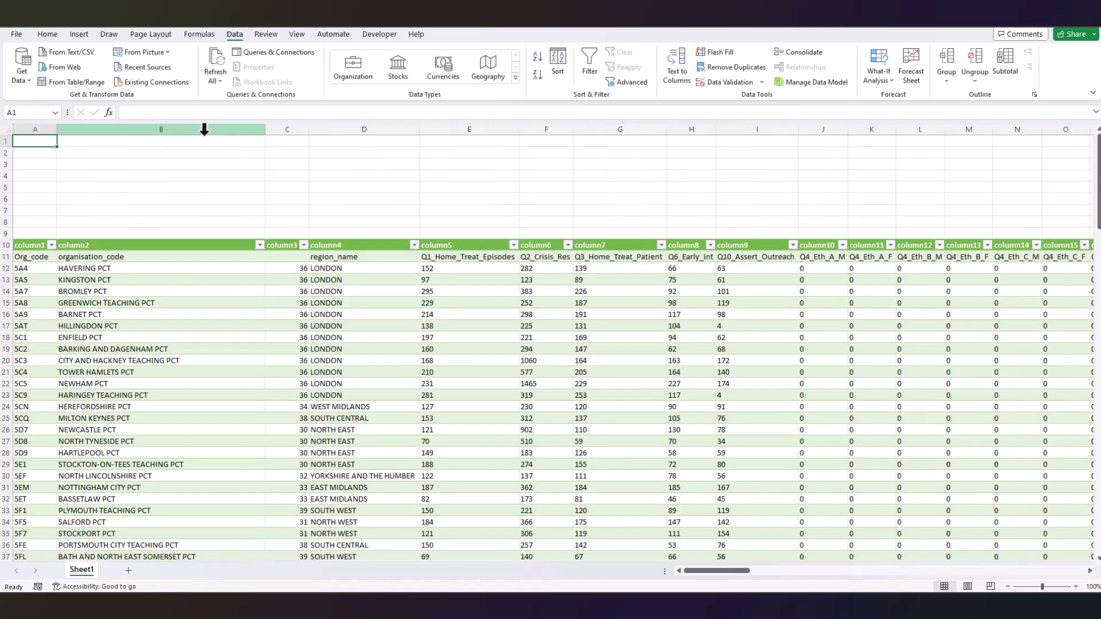
{"action": "left_click", "coordinate": [118, 164]}
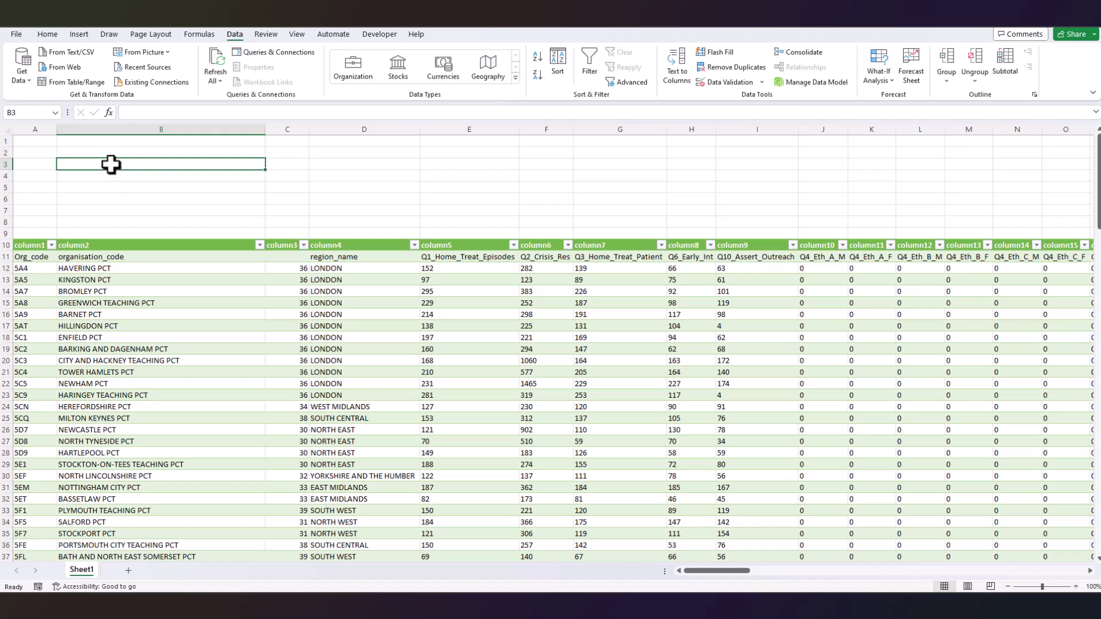
{"action": "type", "text": "Q"}
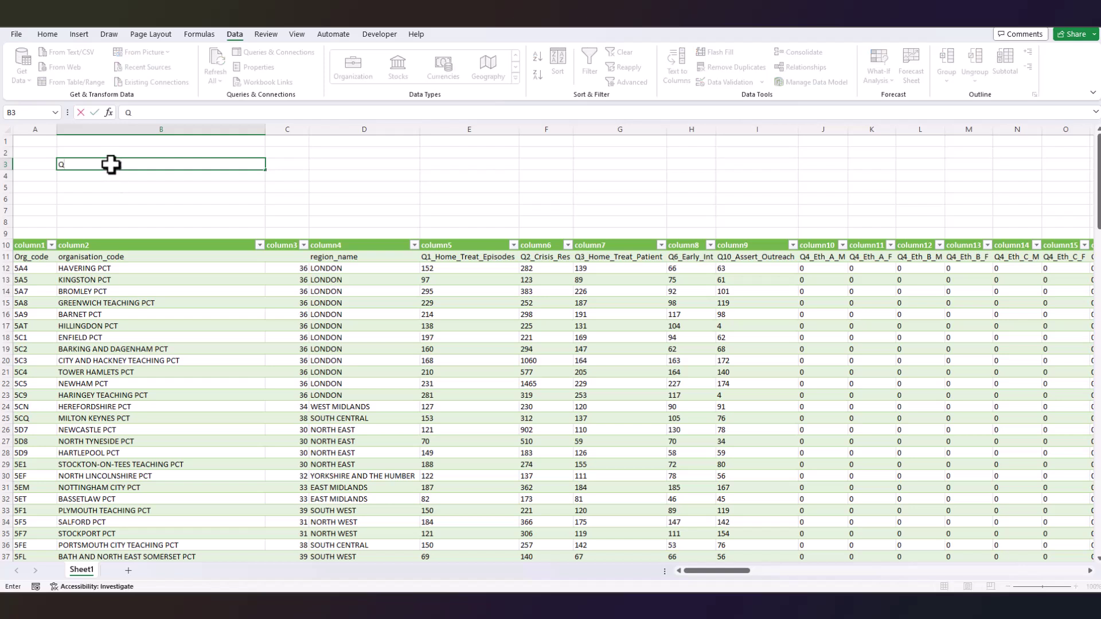
{"action": "type", "text": "uary"}
{"action": "key", "text": "Return"}
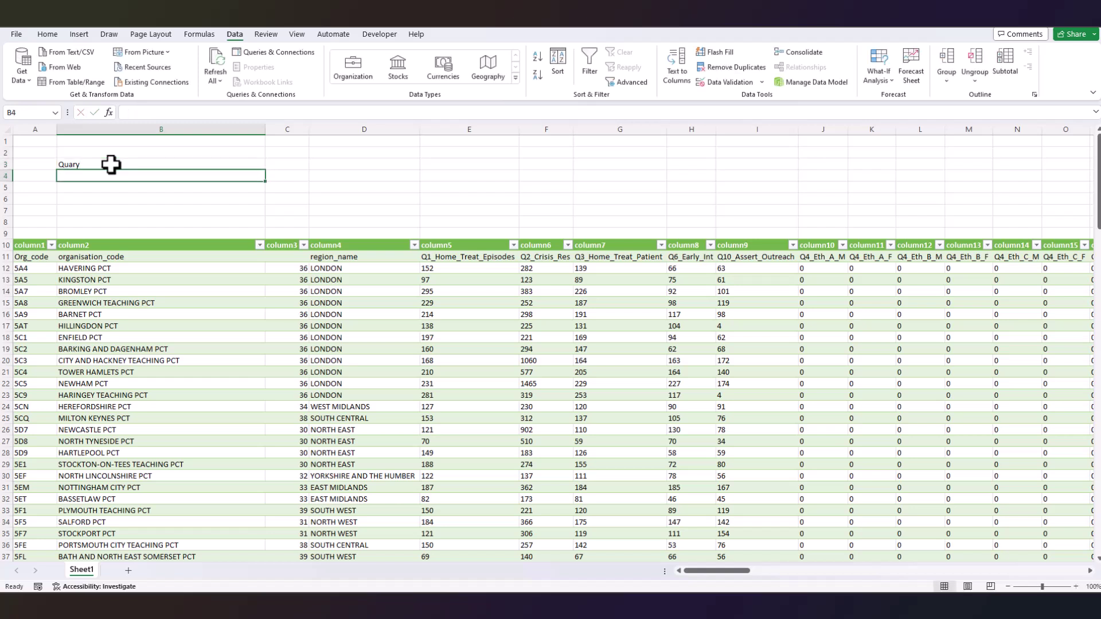
{"action": "left_click", "coordinate": [111, 165]}
{"action": "type", "text": "Query"}
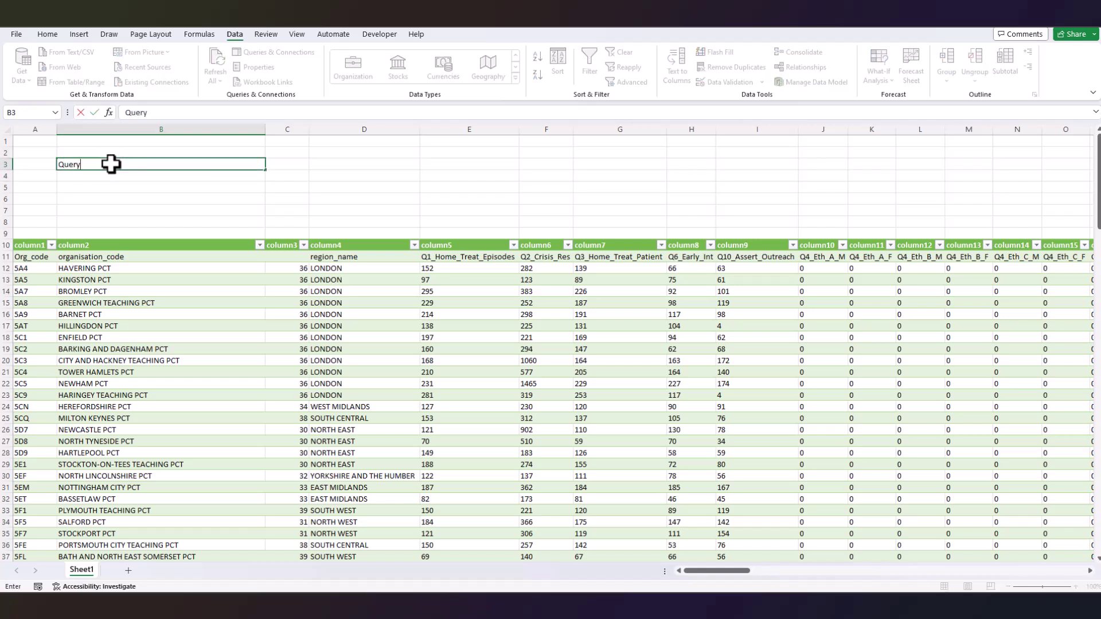
{"action": "key", "text": "Return"}
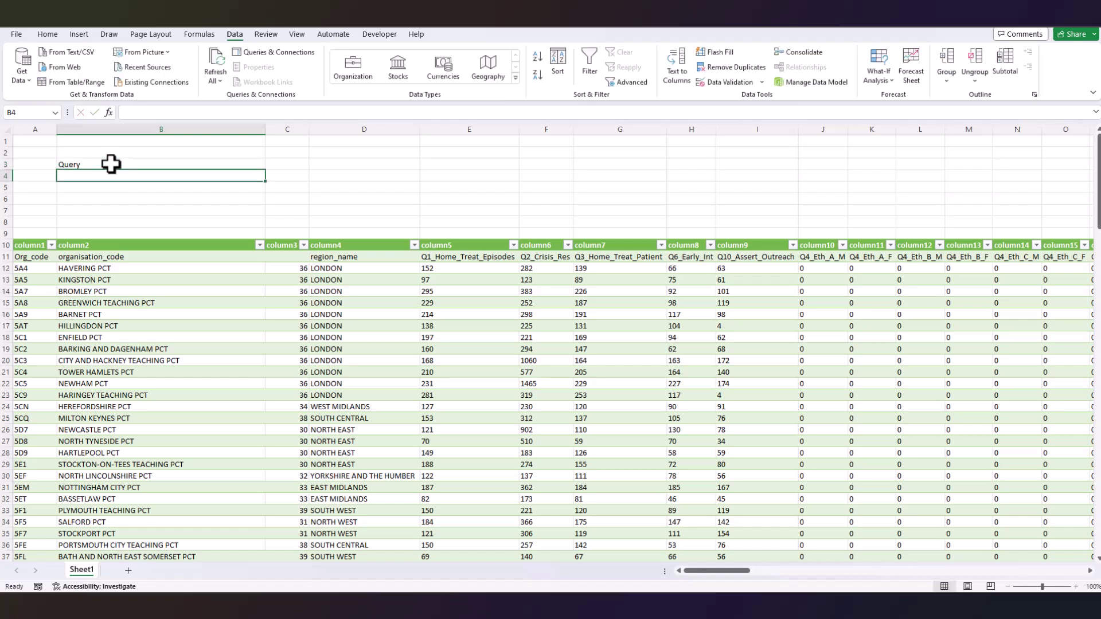
{"action": "left_click_drag", "start_coordinate": [111, 165], "coordinate": [113, 177]}
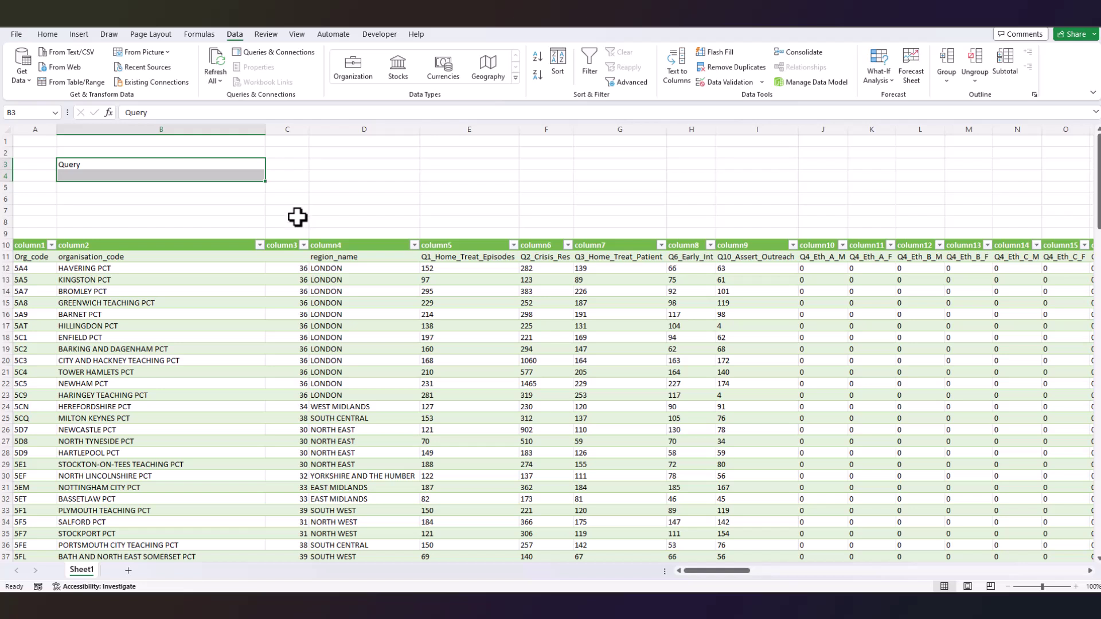
Create a table with headers from B3:B4 and enlarge row 4 to 99.75 points.
{"action": "key", "text": "ctrl+t"}
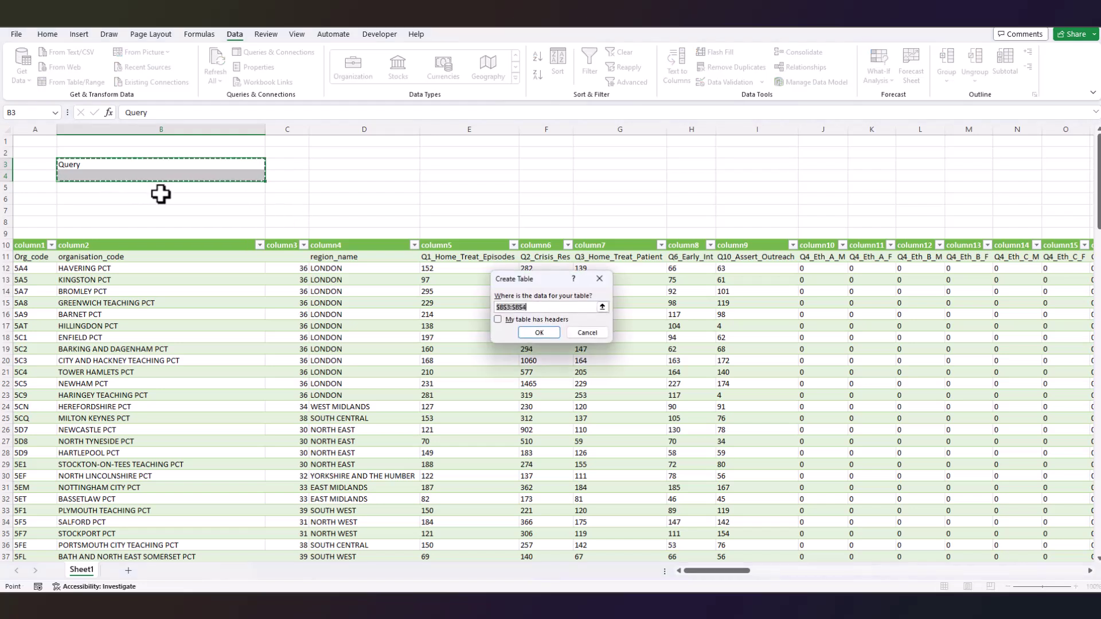
{"action": "left_click", "coordinate": [498, 320]}
{"action": "left_click", "coordinate": [538, 333]}
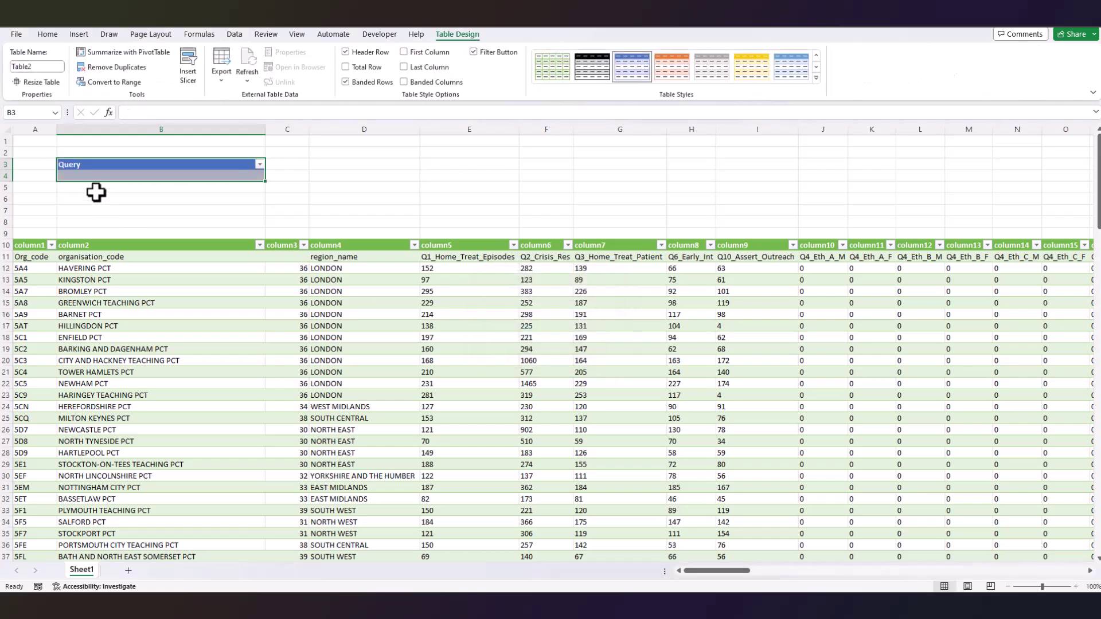
{"action": "left_click_drag", "start_coordinate": [7, 181], "coordinate": [7, 258]}
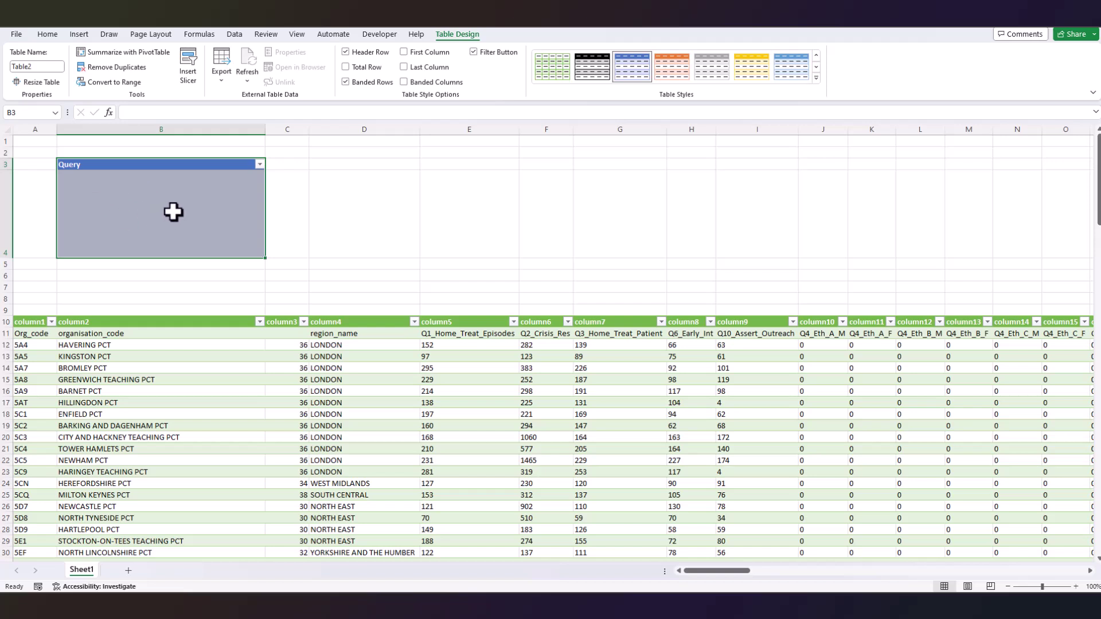
{"action": "left_click", "coordinate": [179, 195]}
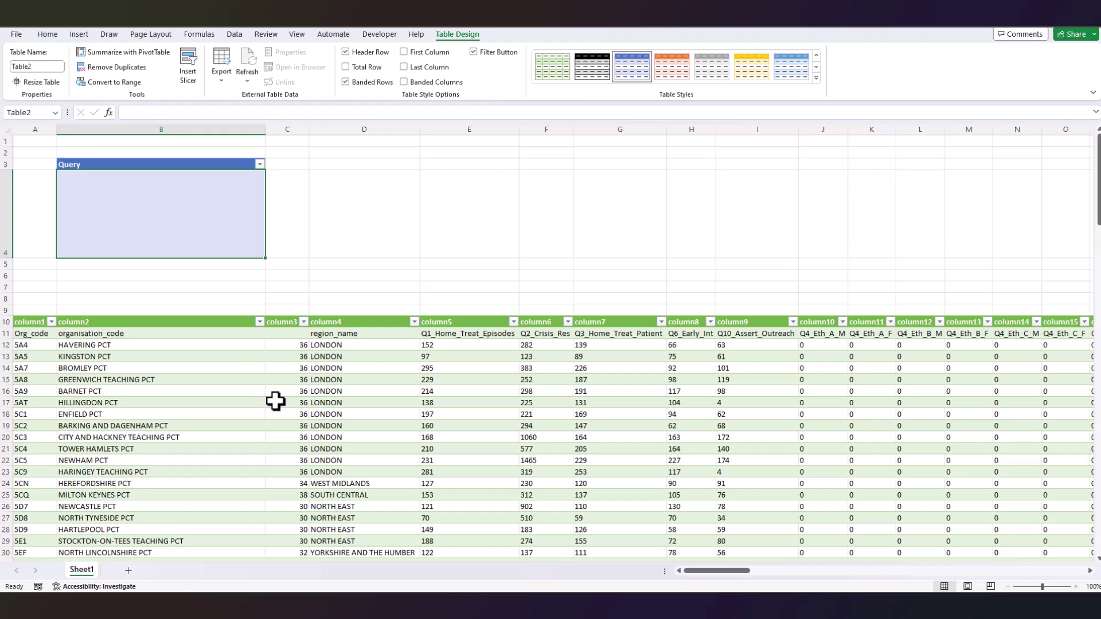
Enter the SQL 'select * from dbo.test' in cell B4.
{"action": "mouse_move", "coordinate": [734, 571]}
{"action": "left_mouse_down"}
{"action": "mouse_move", "coordinate": [1068, 567]}
{"action": "mouse_move", "coordinate": [734, 571]}
{"action": "left_mouse_up"}
{"action": "left_click", "coordinate": [119, 274]}
{"action": "double_click", "coordinate": [120, 187]}
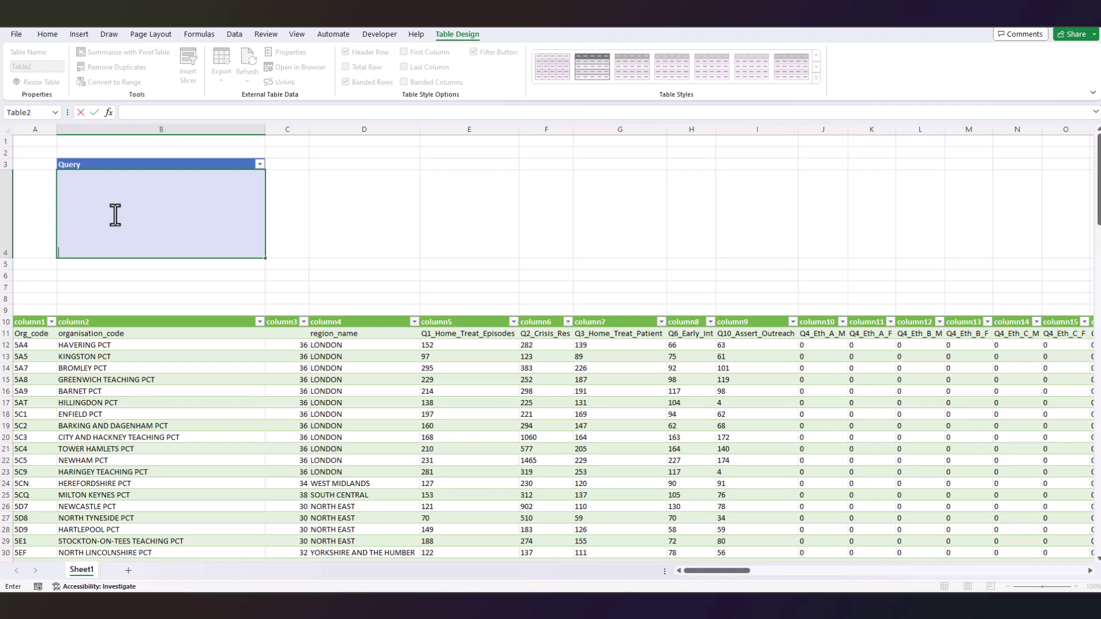
{"action": "type", "text": "select * from dbo.test"}
{"action": "key", "text": "ctrl+Return"}
Align the query text in B4 to the top-left of the cell.
{"action": "left_click", "coordinate": [47, 34]}
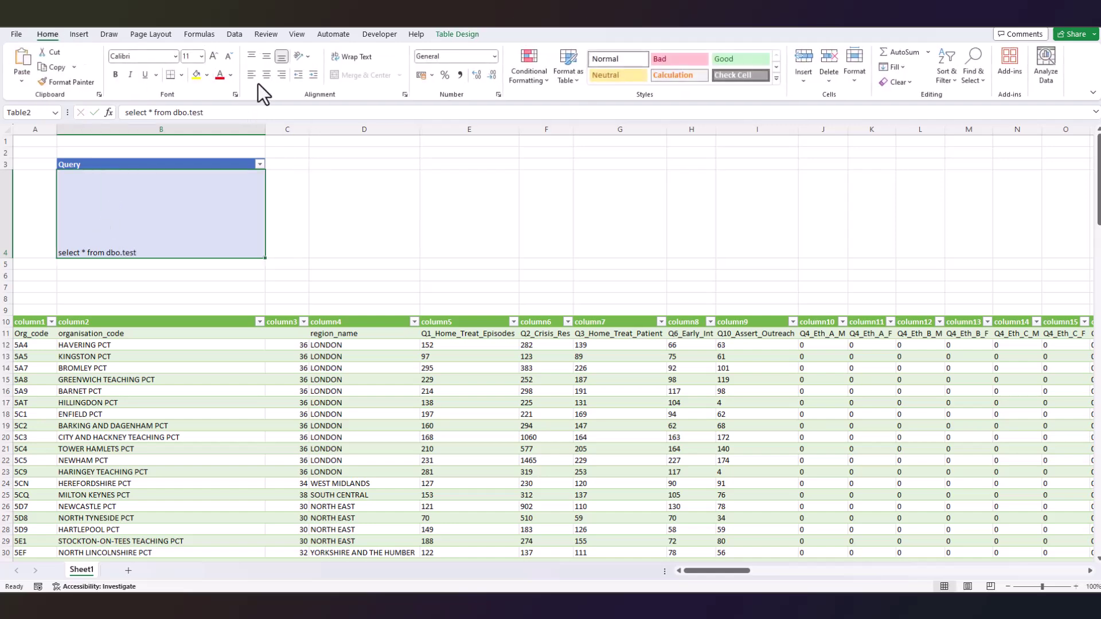
{"action": "left_click", "coordinate": [265, 76]}
{"action": "left_click", "coordinate": [251, 56]}
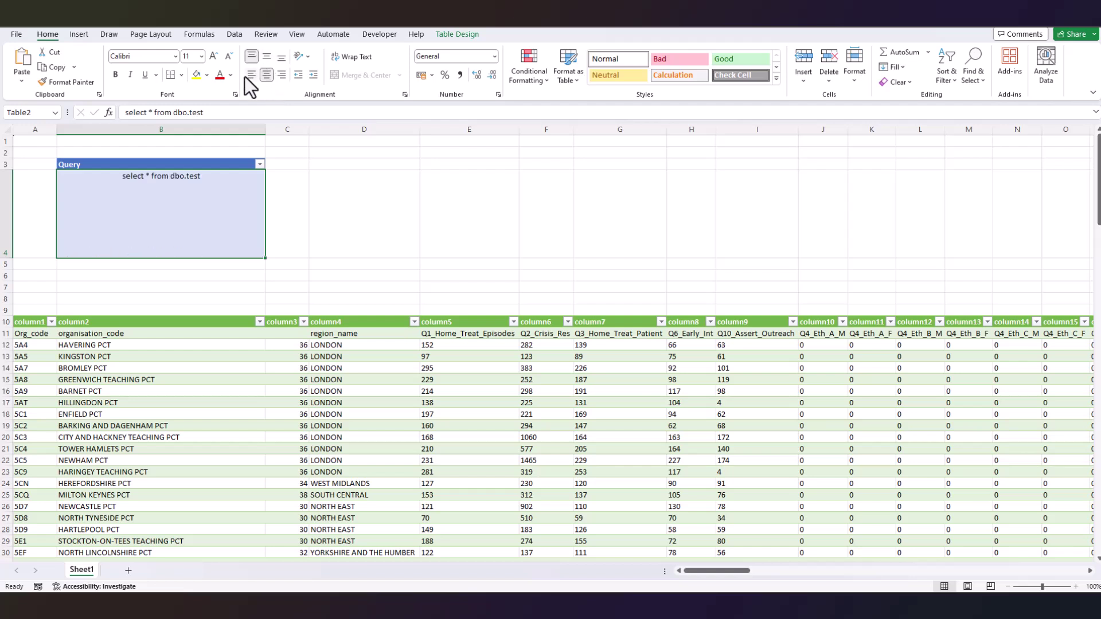
{"action": "left_click", "coordinate": [247, 75]}
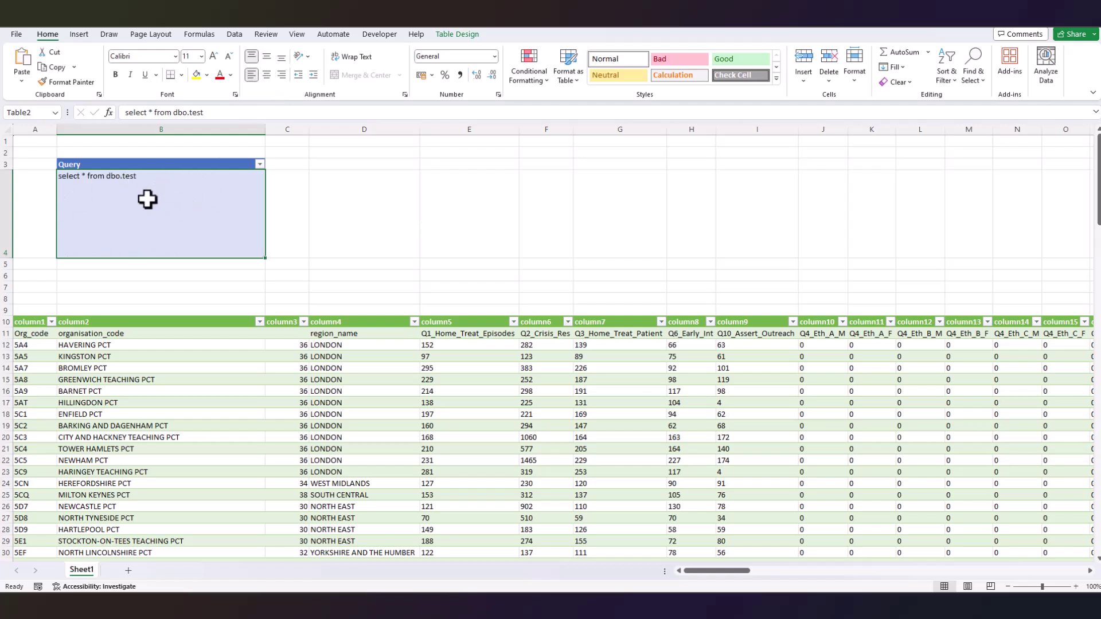
Select the 'dbo.test' portion of the query text in B4.
{"action": "left_click", "coordinate": [312, 198]}
{"action": "left_click", "coordinate": [108, 189]}
{"action": "double_click", "coordinate": [147, 184]}
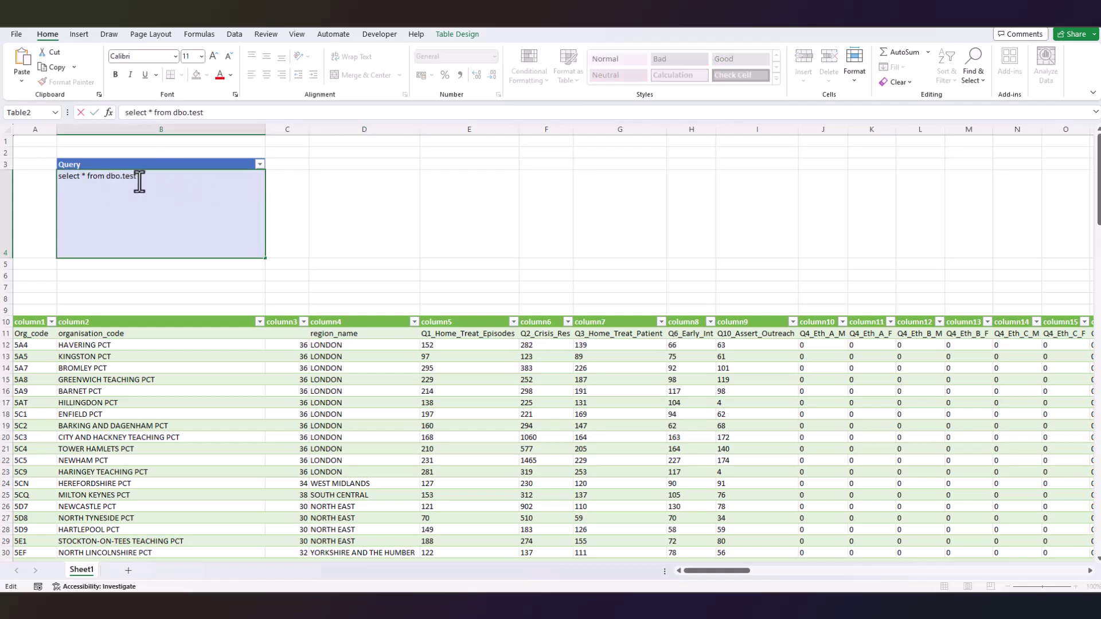
{"action": "left_click_drag", "start_coordinate": [136, 178], "coordinate": [110, 183]}
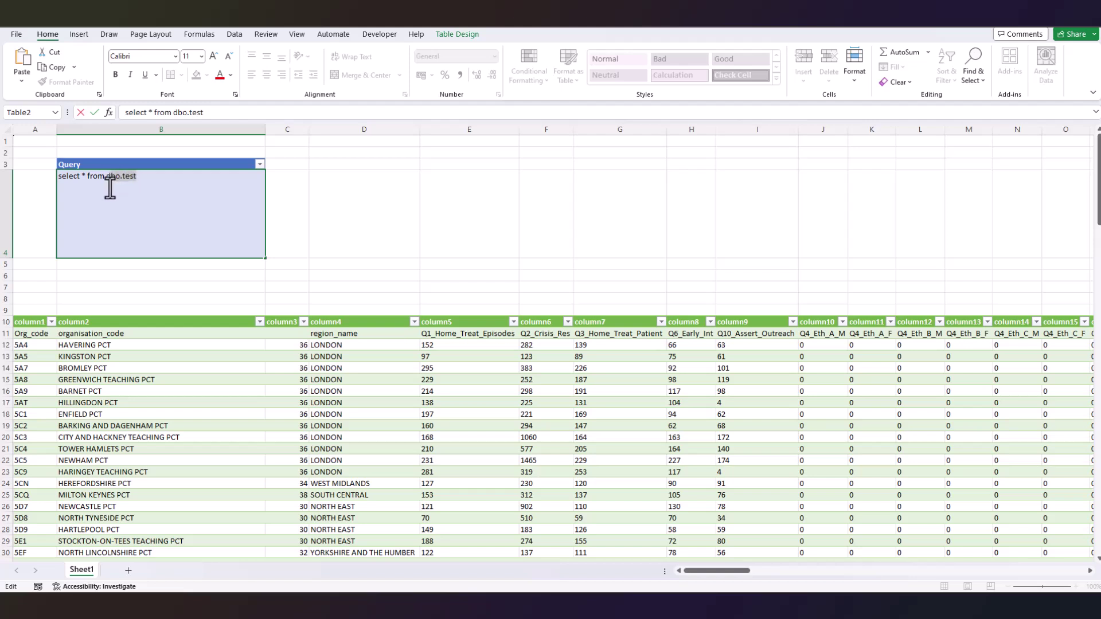
Open the loaded test query in the Power Query Editor via Query > Edit.
{"action": "left_click", "coordinate": [160, 367]}
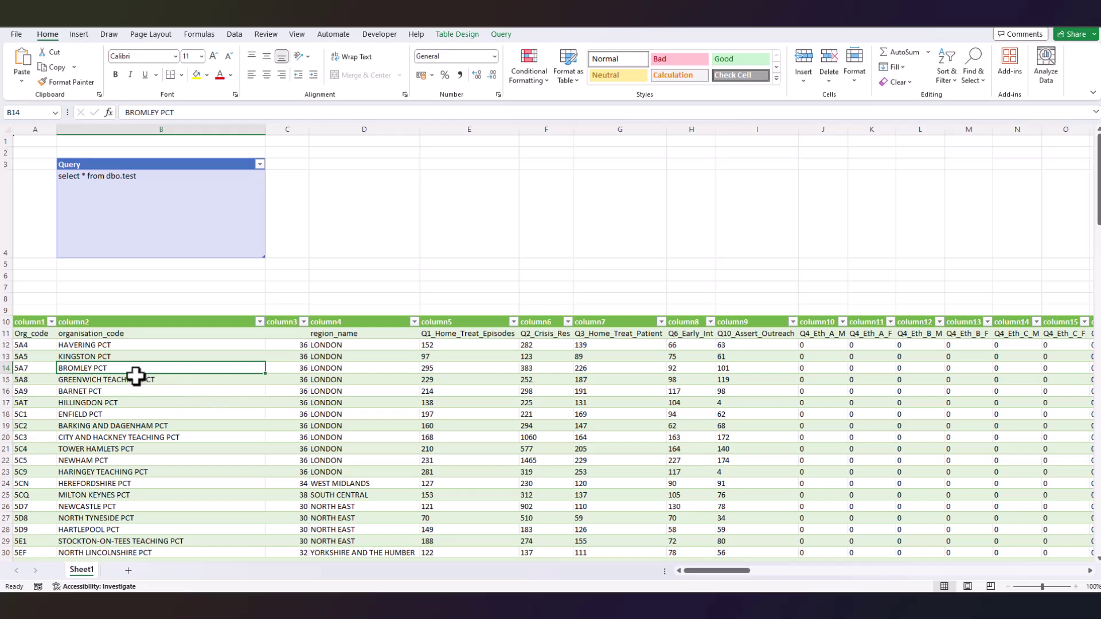
{"action": "left_click", "coordinate": [500, 34]}
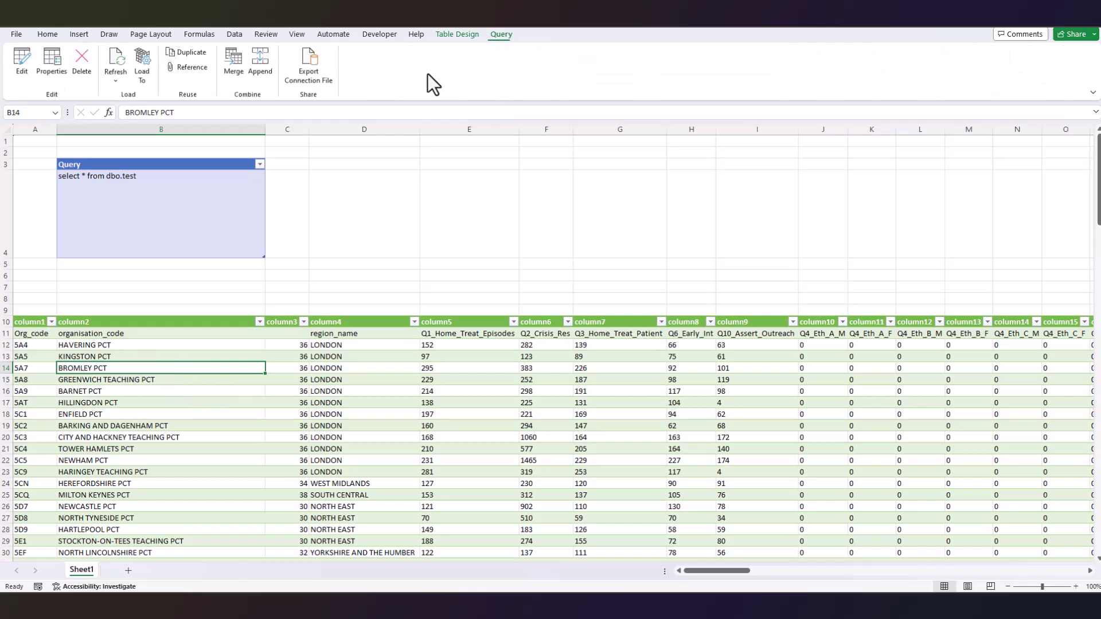
{"action": "left_click", "coordinate": [15, 57]}
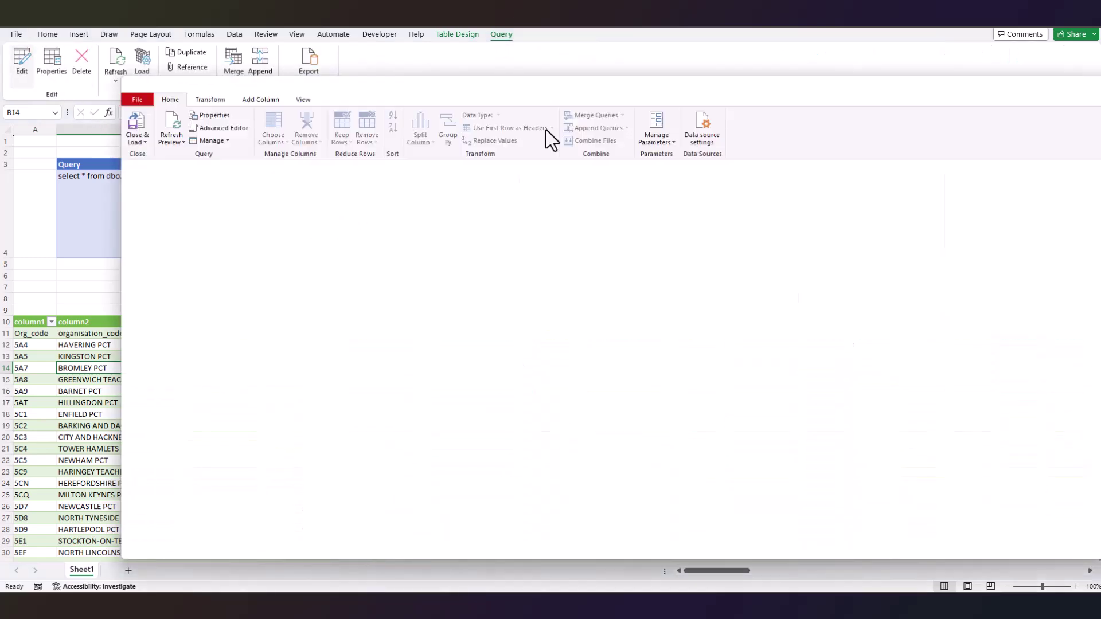
{"action": "left_click_drag", "start_coordinate": [510, 91], "coordinate": [256, 118]}
View the Navigation step's native SQL query, then close it.
{"action": "right_click", "coordinate": [807, 312]}
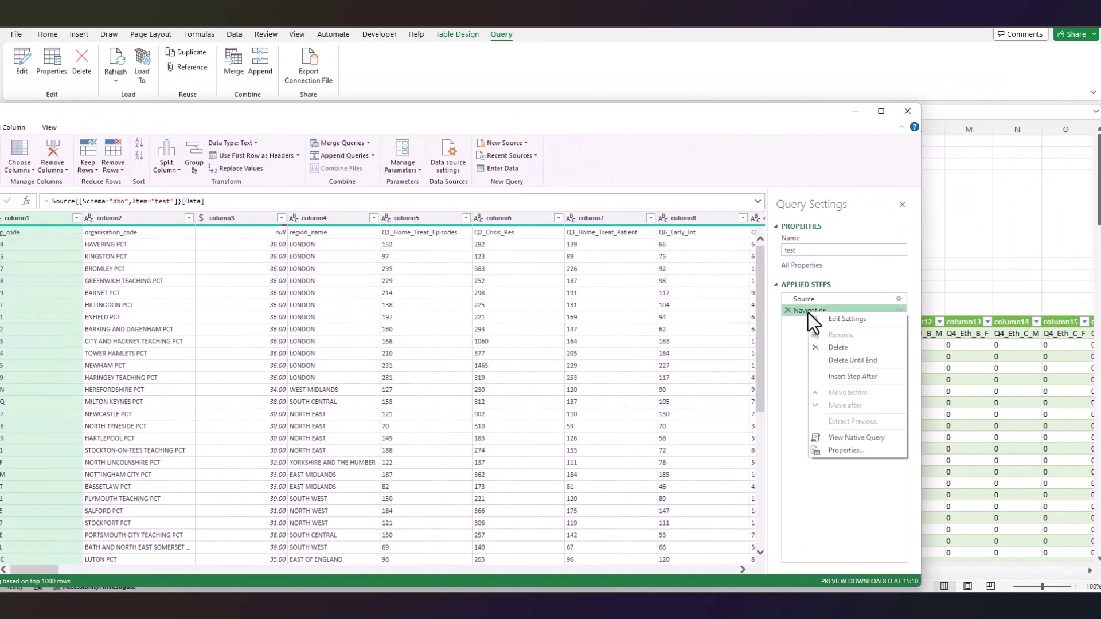
{"action": "left_click", "coordinate": [858, 438]}
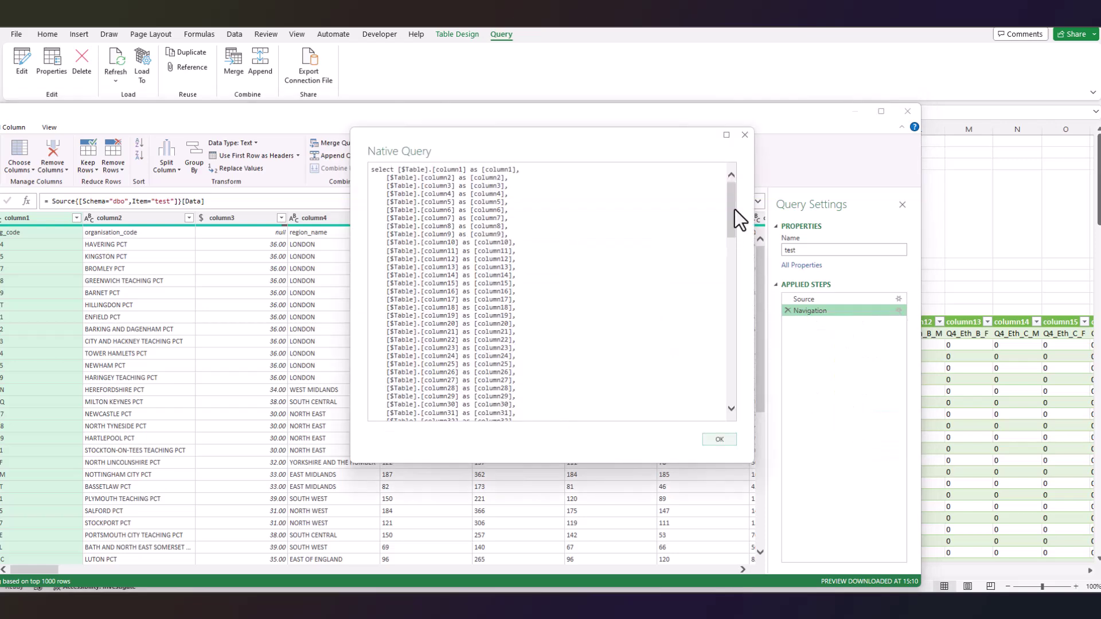
{"action": "left_click_drag", "start_coordinate": [731, 205], "coordinate": [731, 384]}
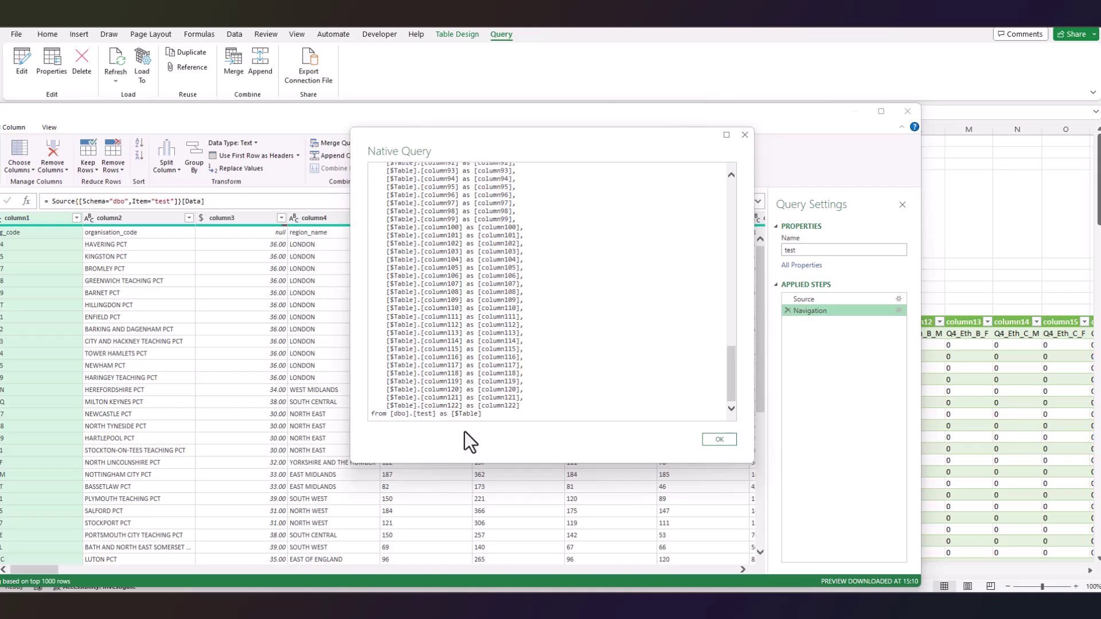
{"action": "left_click", "coordinate": [747, 139]}
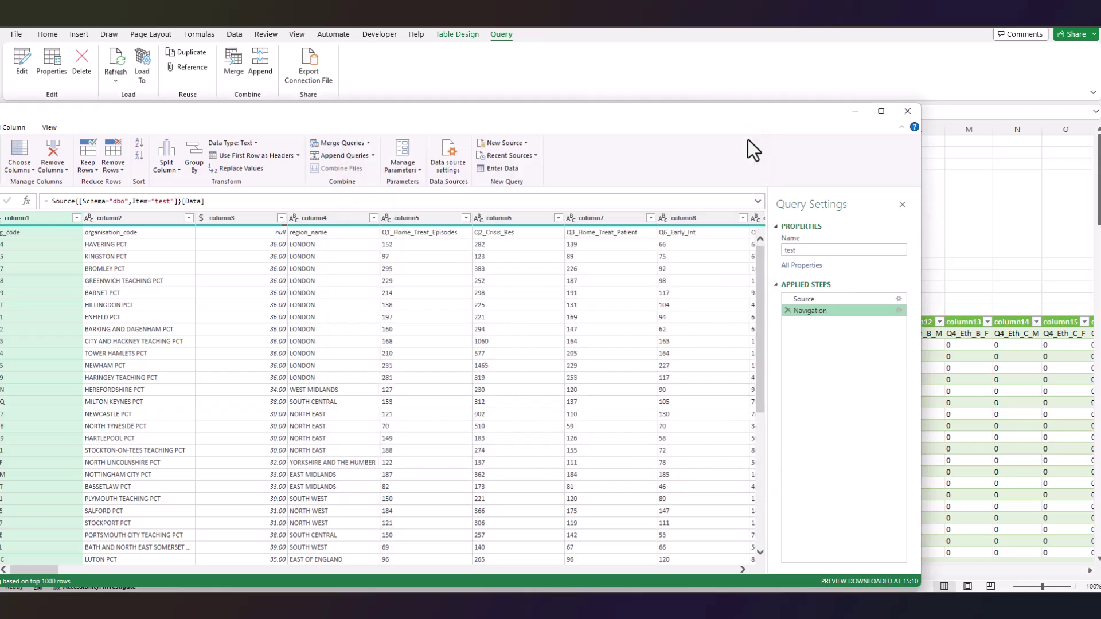
Close the editor and load the Query table B3:B4 into Power Query.
{"action": "left_click", "coordinate": [910, 114]}
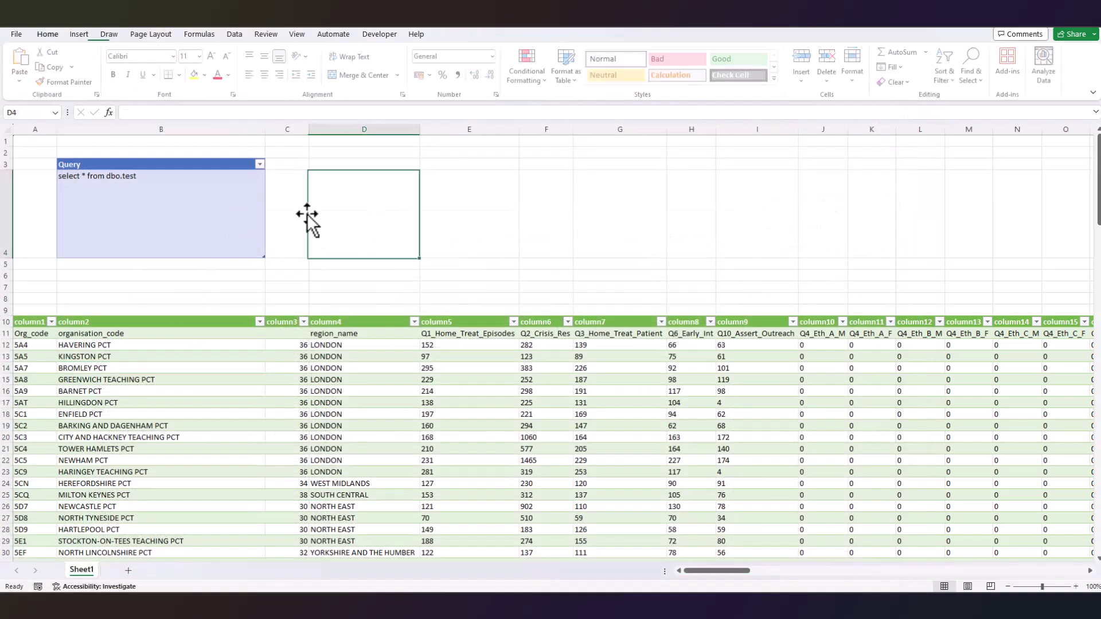
{"action": "left_click", "coordinate": [158, 181]}
{"action": "left_click_drag", "start_coordinate": [140, 165], "coordinate": [135, 202]}
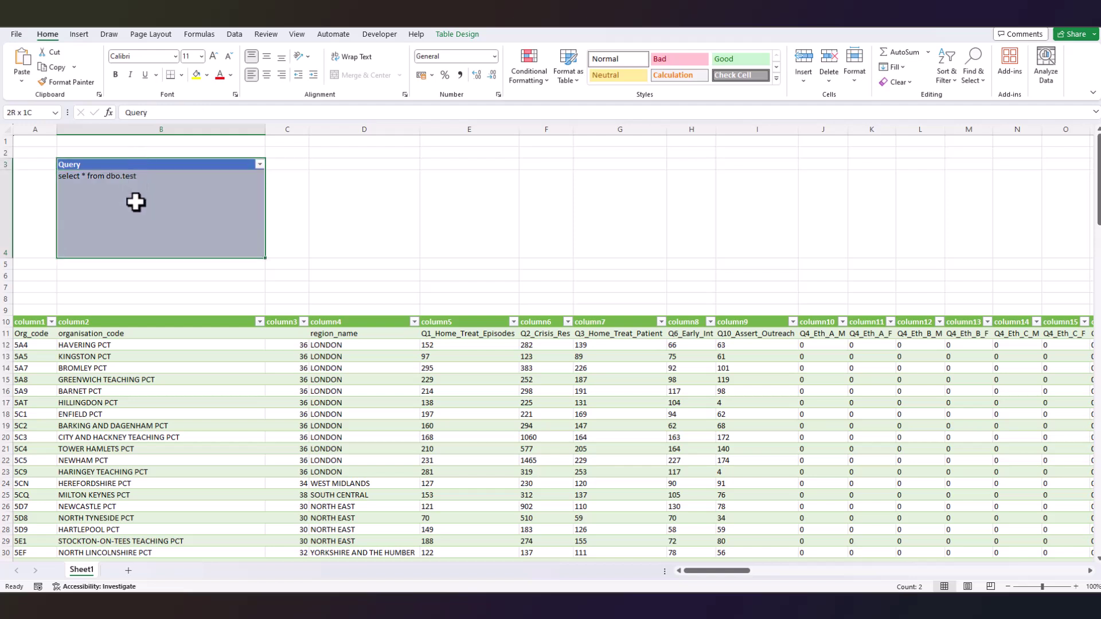
{"action": "left_click", "coordinate": [461, 36]}
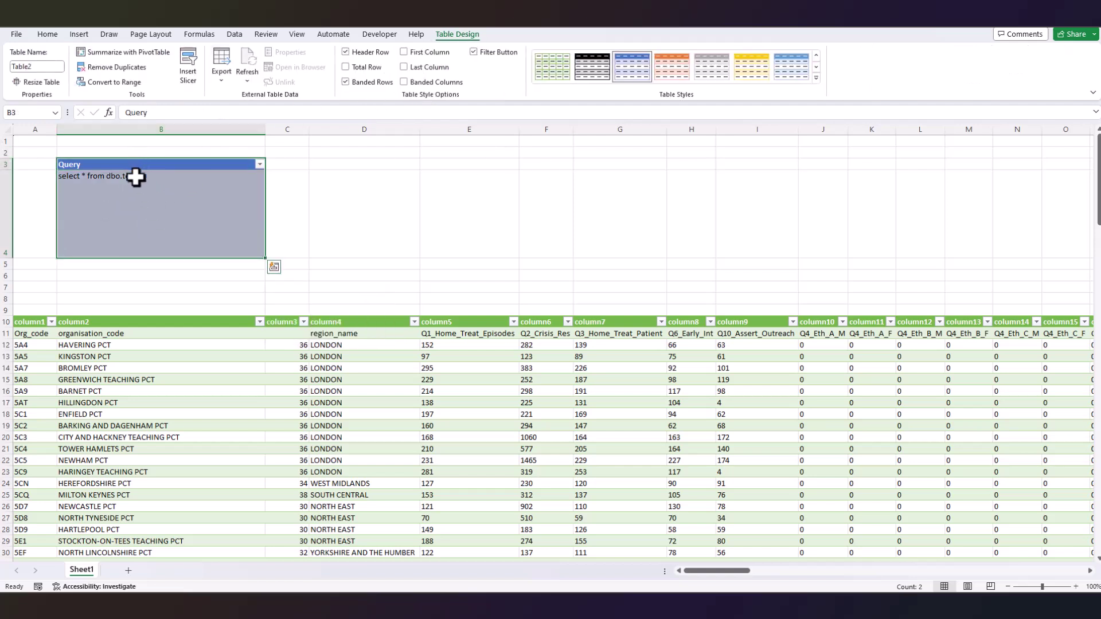
{"action": "left_click", "coordinate": [229, 37]}
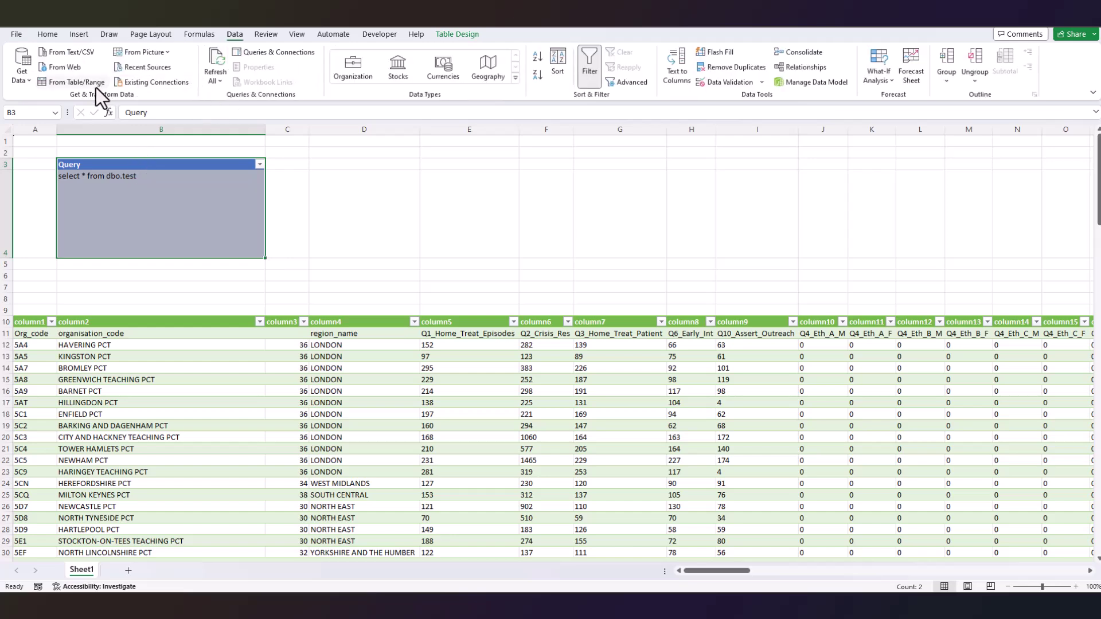
{"action": "left_click", "coordinate": [64, 84]}
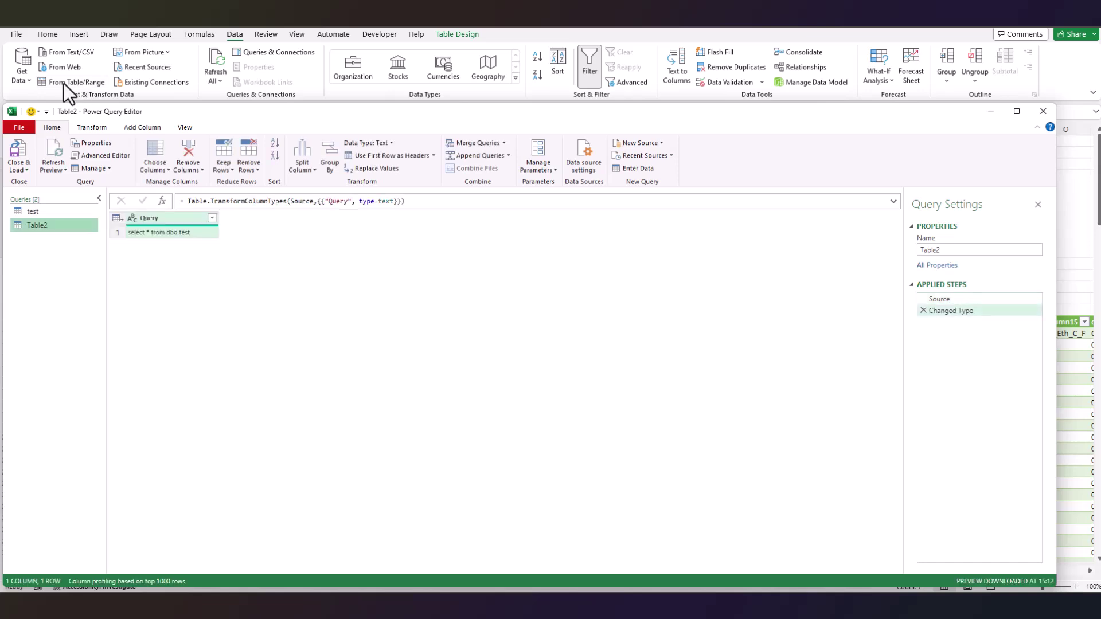
Drill down to the query text value and rename the Table2 query to 'query'.
{"action": "right_click", "coordinate": [154, 233]}
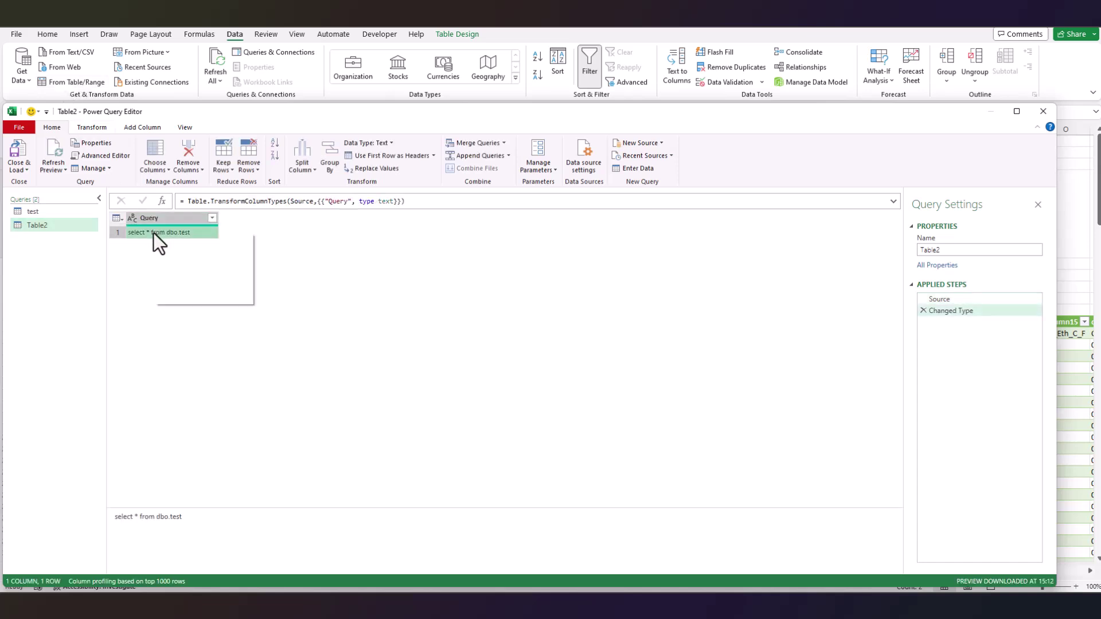
{"action": "left_click", "coordinate": [180, 286]}
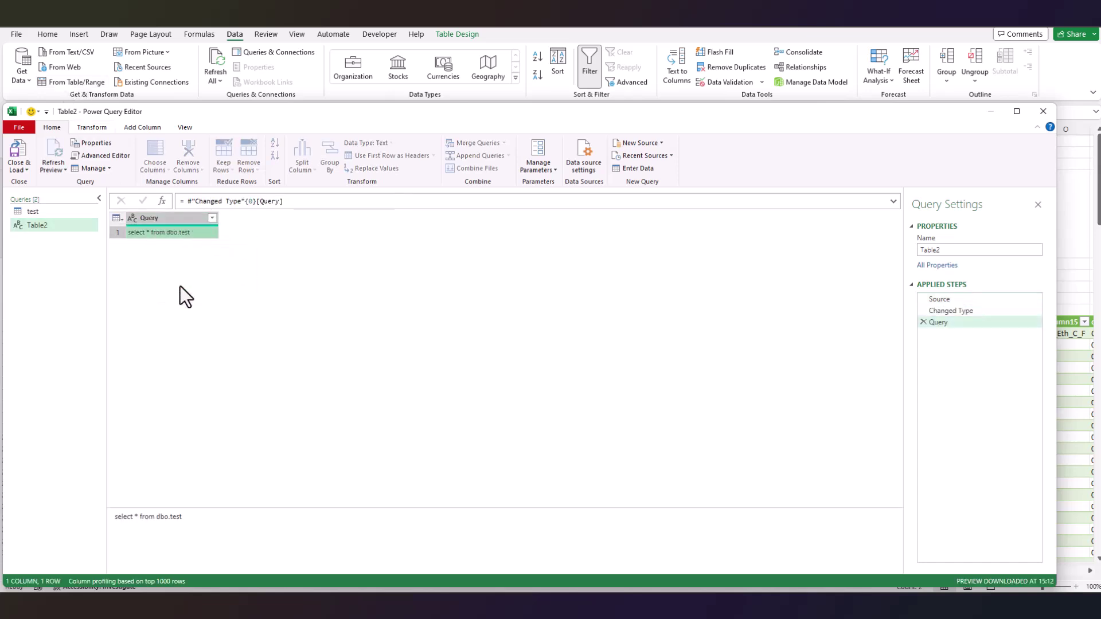
{"action": "right_click", "coordinate": [38, 225]}
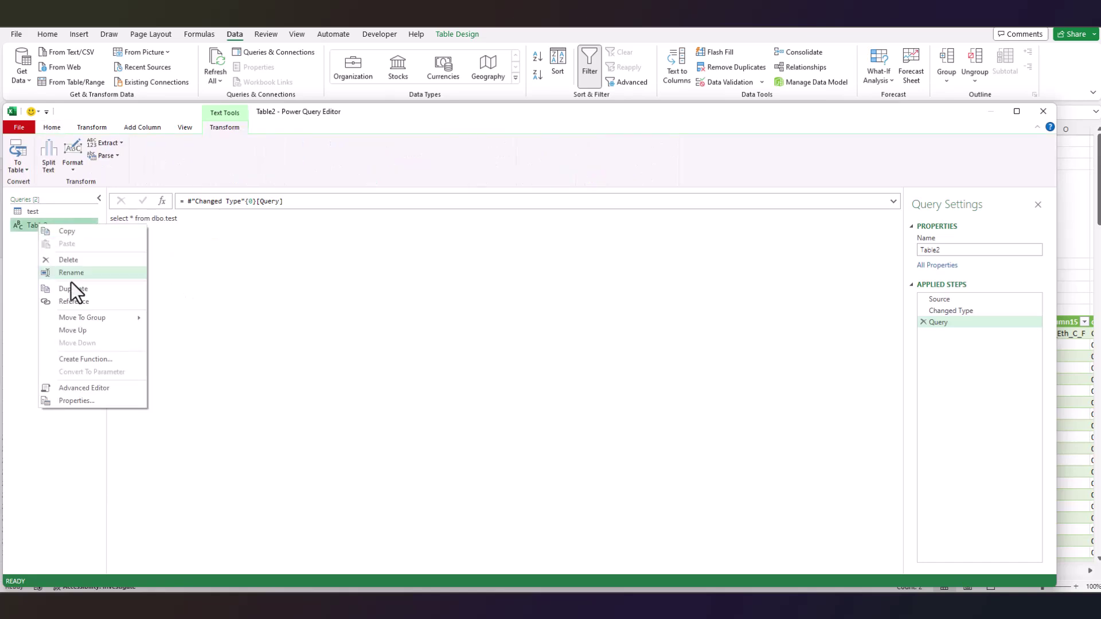
{"action": "left_click", "coordinate": [80, 271]}
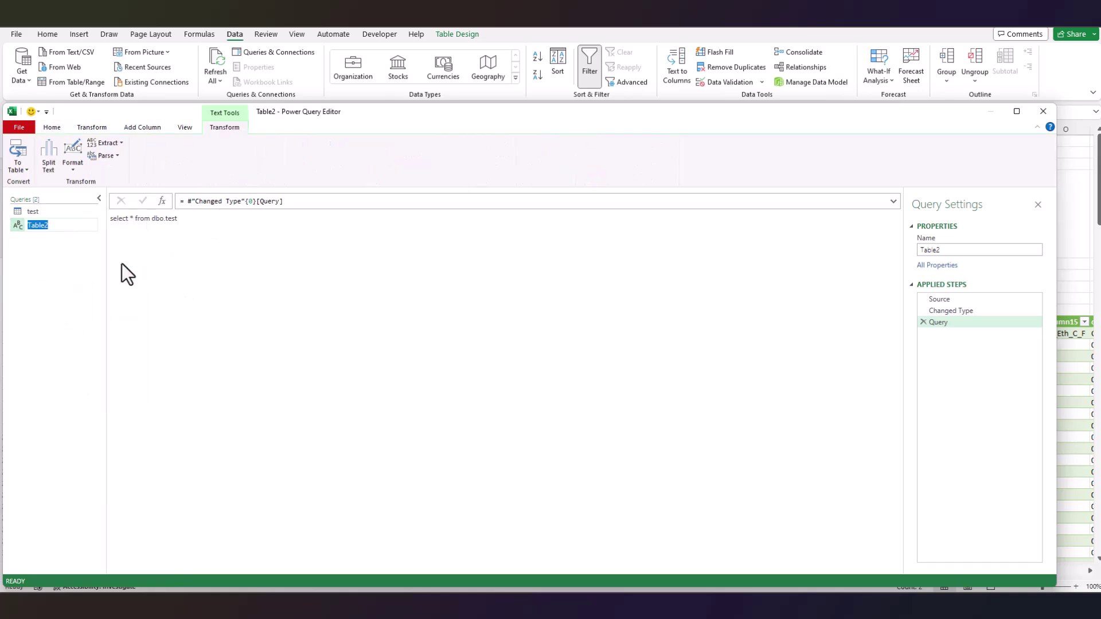
{"action": "type", "text": "query"}
{"action": "key", "text": "BackSpace"}
{"action": "key", "text": "BackSpace"}
{"action": "key", "text": "BackSpace"}
{"action": "type", "text": "ery"}
{"action": "key", "text": "Return"}
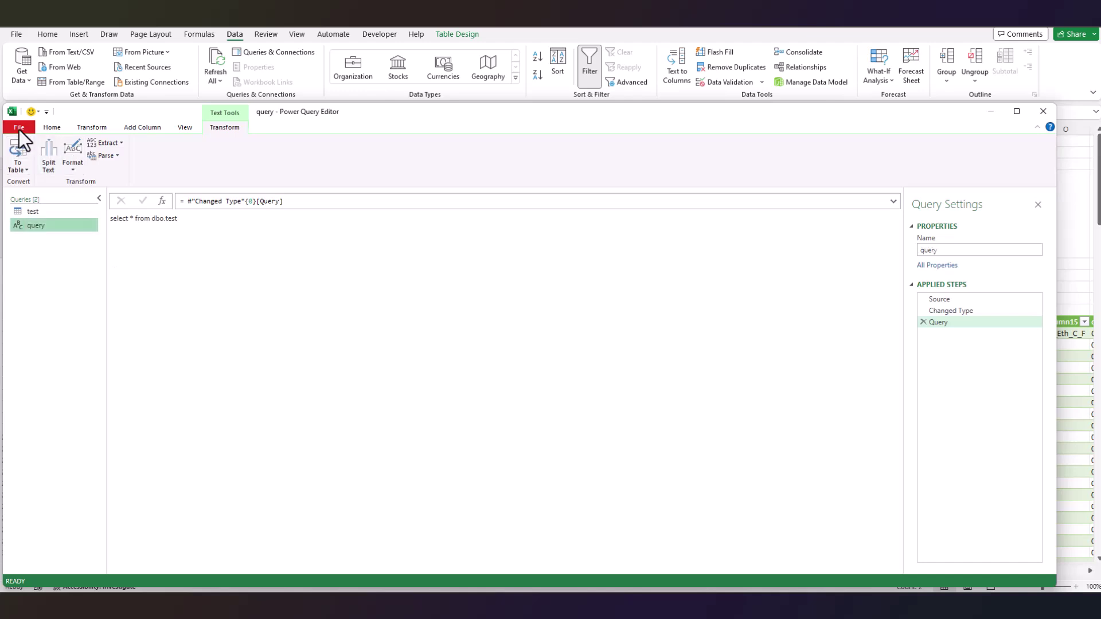
Choose Close & Load To with Only Create Connection.
{"action": "left_click", "coordinate": [19, 127]}
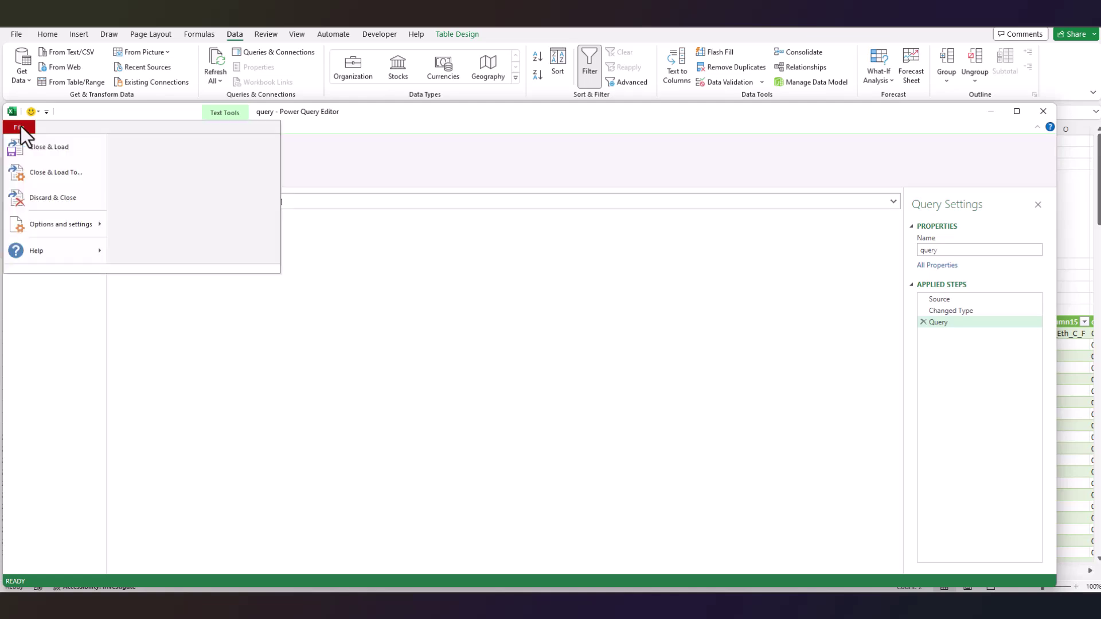
{"action": "left_click", "coordinate": [51, 175]}
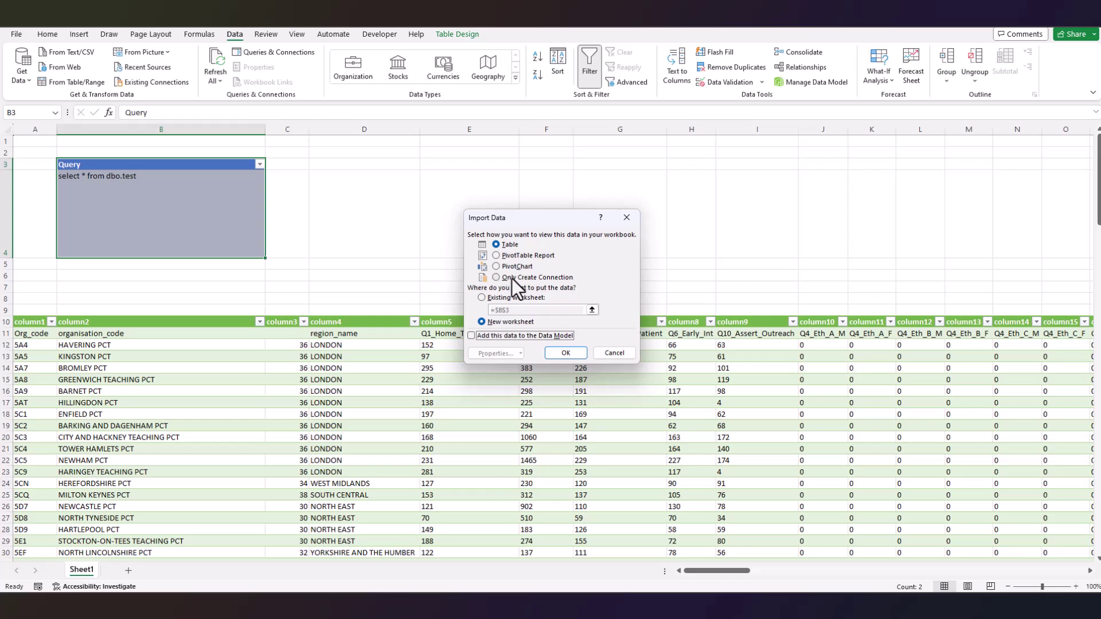
{"action": "left_click", "coordinate": [519, 279]}
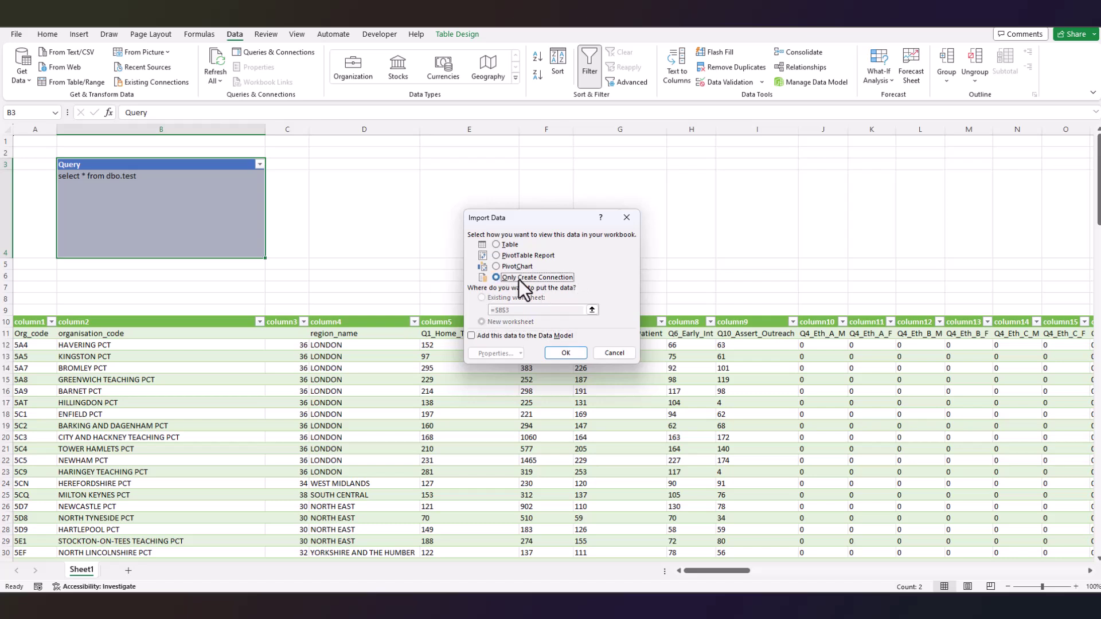
Confirm the connection-only load and launch the Power Query Editor from Get Data.
{"action": "left_click", "coordinate": [555, 352]}
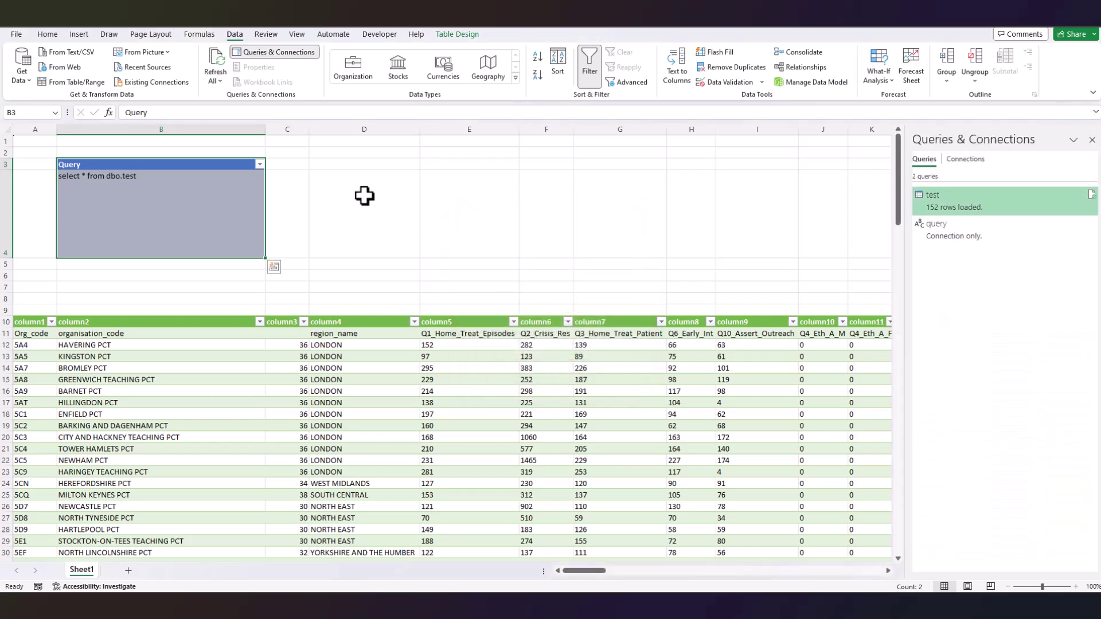
{"action": "left_click", "coordinate": [1090, 141]}
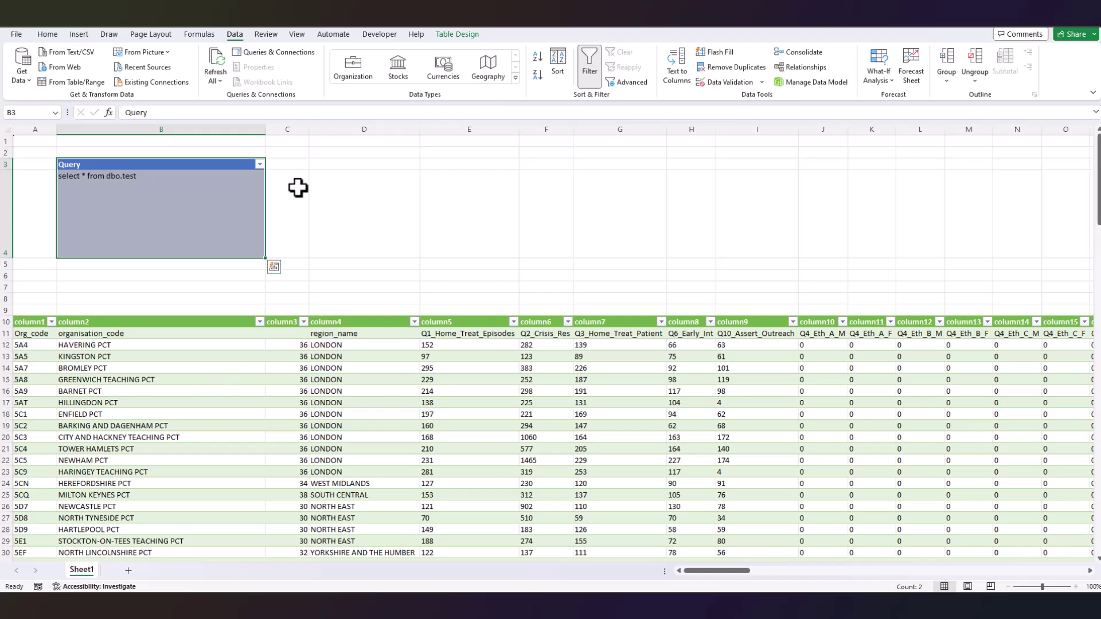
{"action": "left_click", "coordinate": [466, 37]}
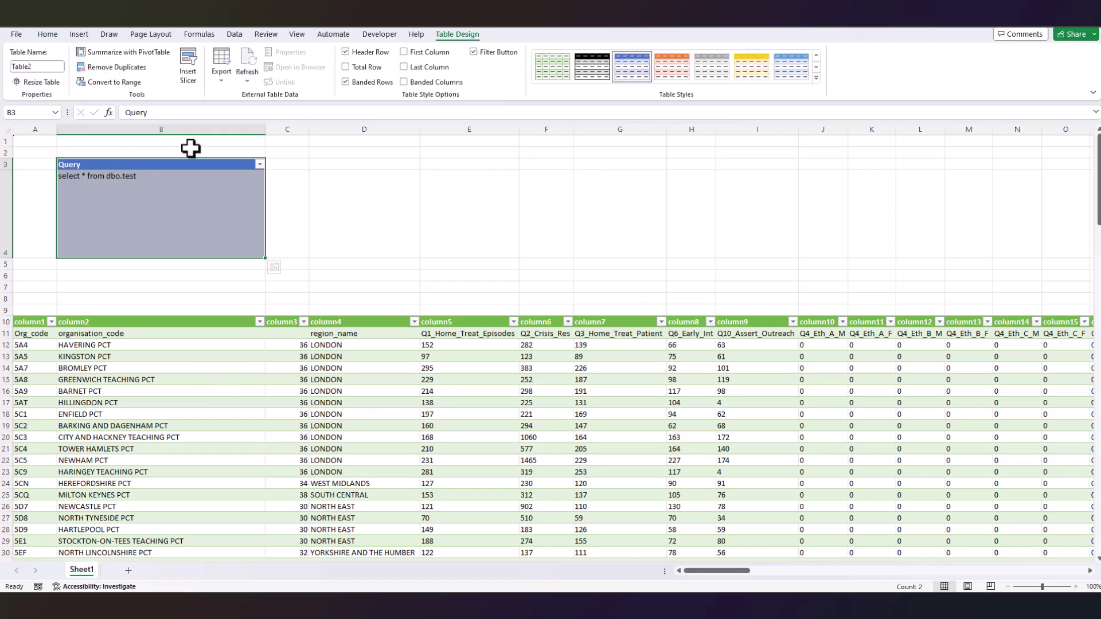
{"action": "left_click", "coordinate": [235, 33]}
{"action": "left_click", "coordinate": [30, 80]}
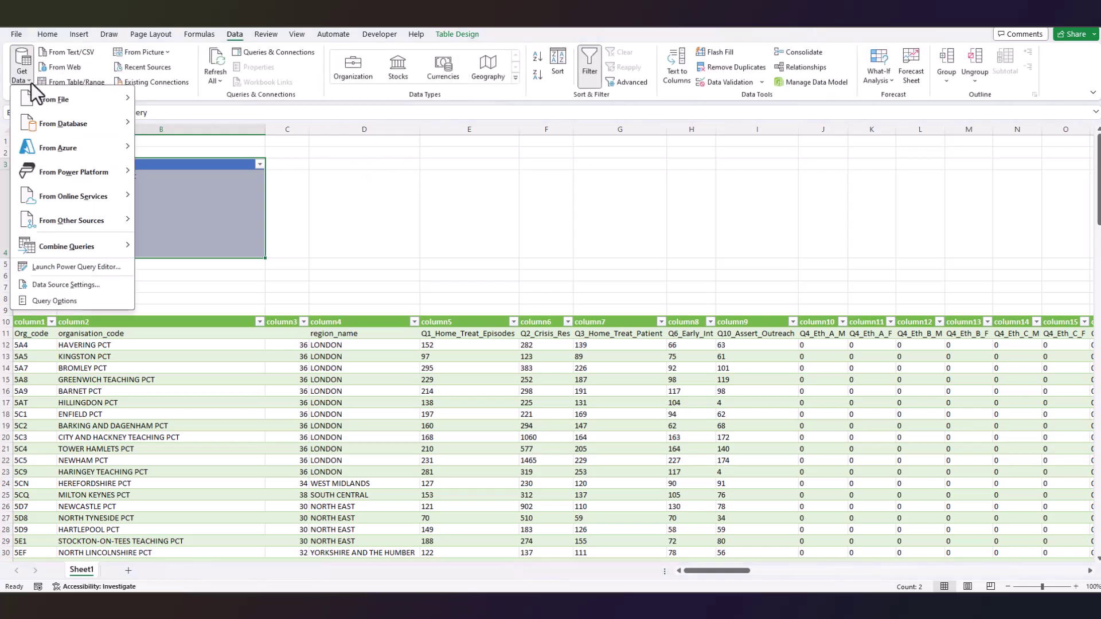
{"action": "left_click", "coordinate": [74, 267]}
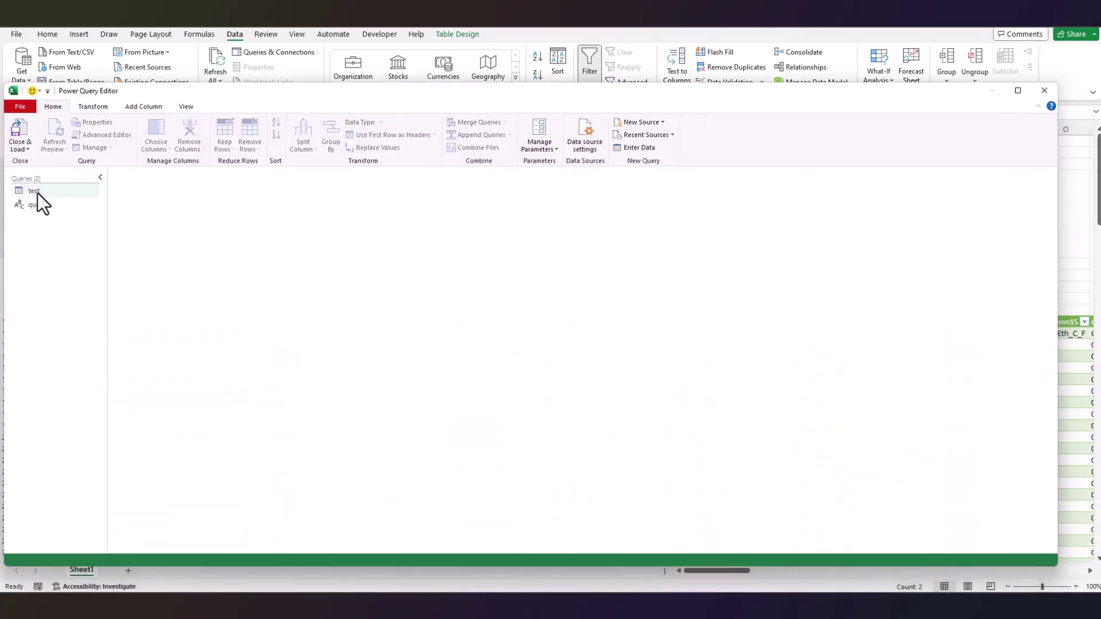
Select the test query to preview its data in the editor.
{"action": "left_click", "coordinate": [37, 192]}
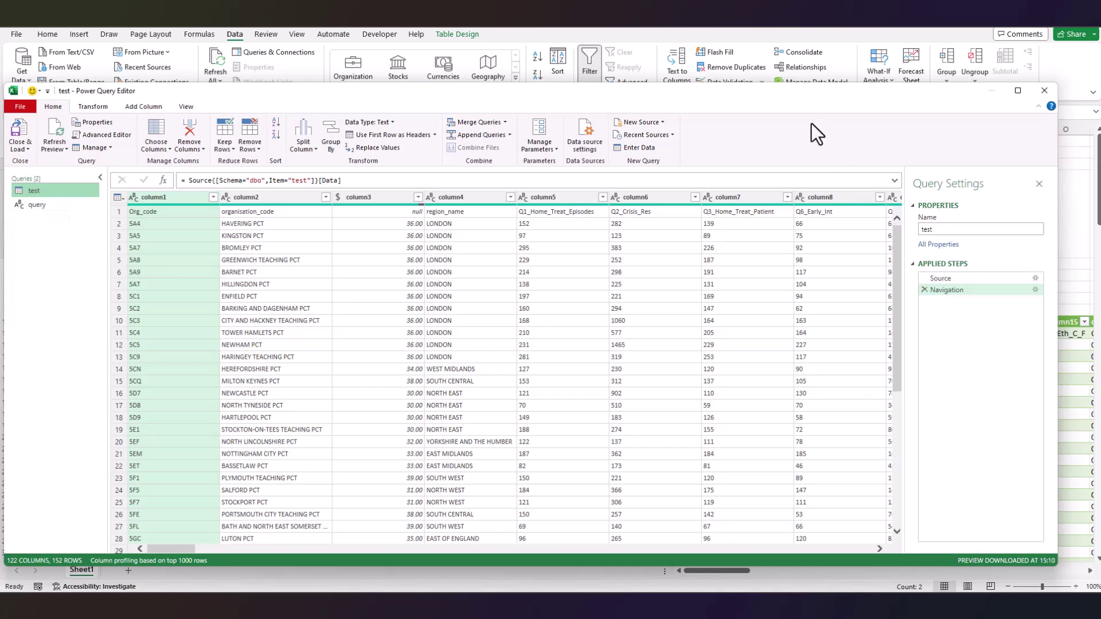
{"action": "left_click_drag", "start_coordinate": [795, 92], "coordinate": [824, 272]}
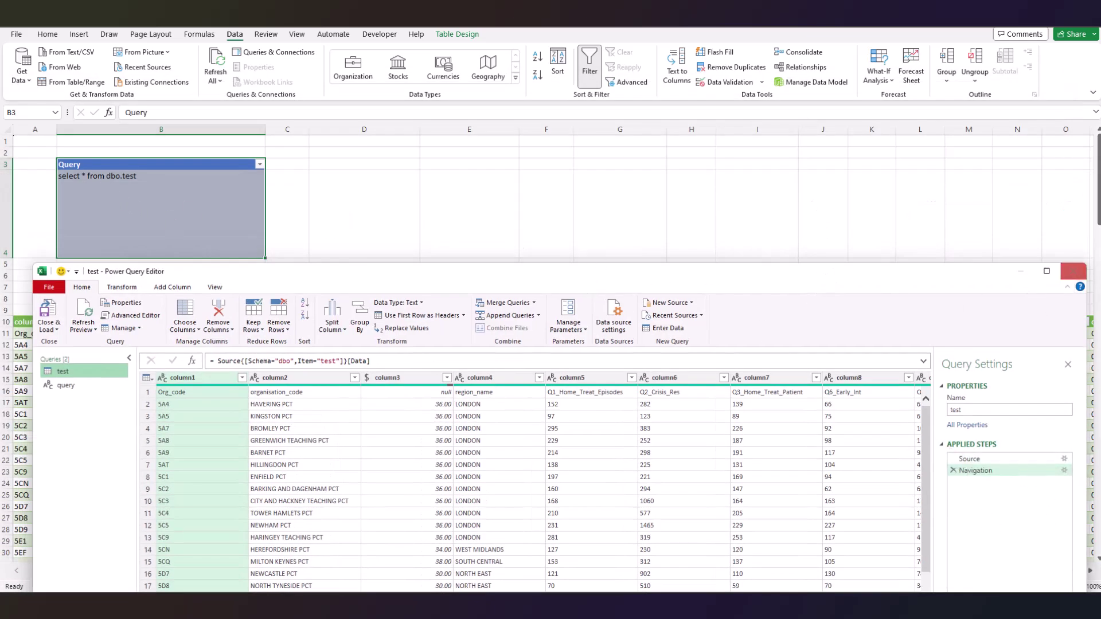
{"action": "left_click", "coordinate": [1073, 271]}
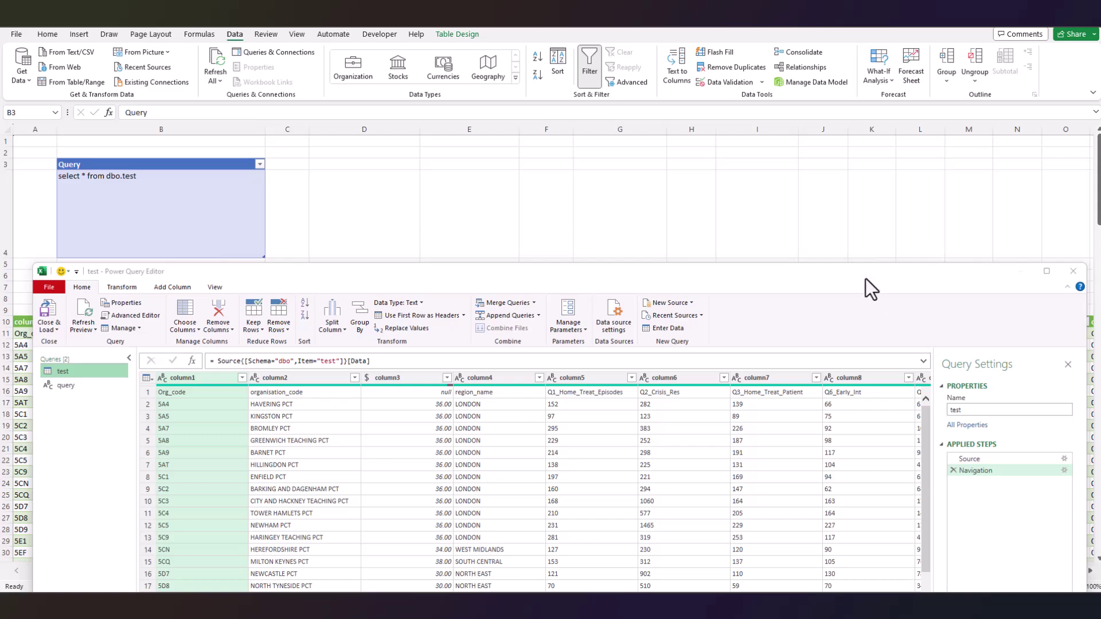
{"action": "left_click_drag", "start_coordinate": [863, 278], "coordinate": [811, 123]}
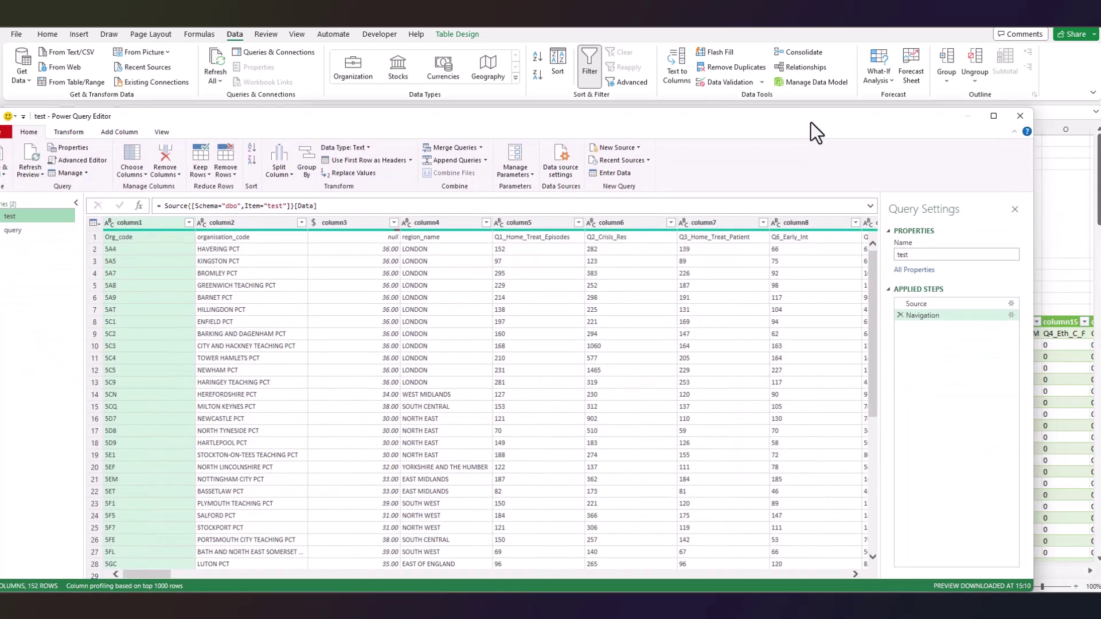
Delete the Navigation step and set the Source's SQL statement to 'select * from dbo.test'.
{"action": "left_click", "coordinate": [900, 315]}
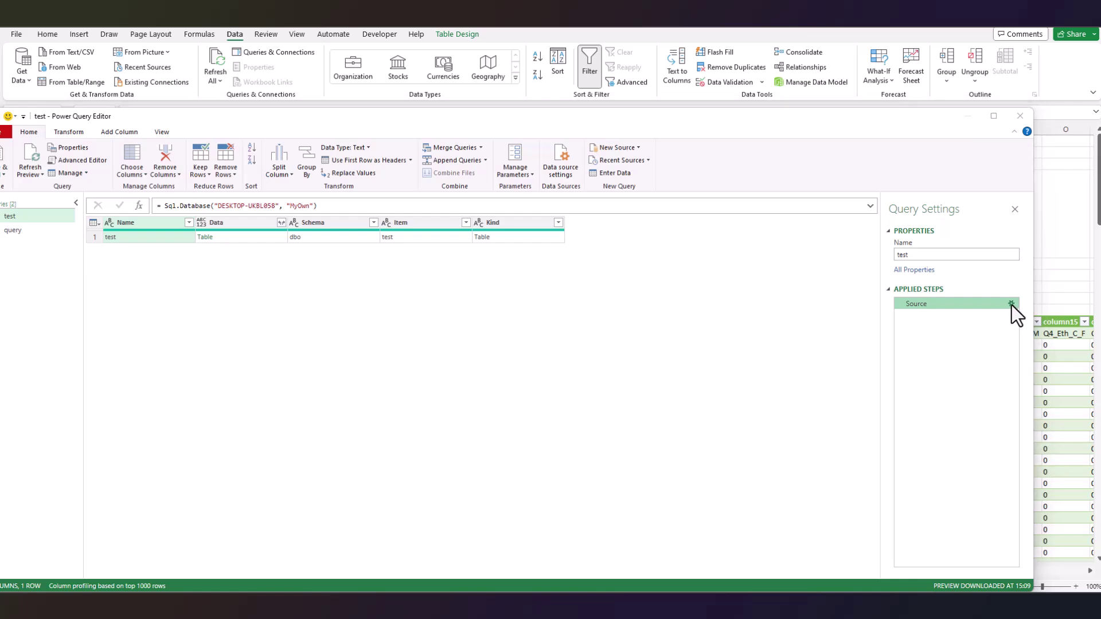
{"action": "left_click", "coordinate": [1011, 304]}
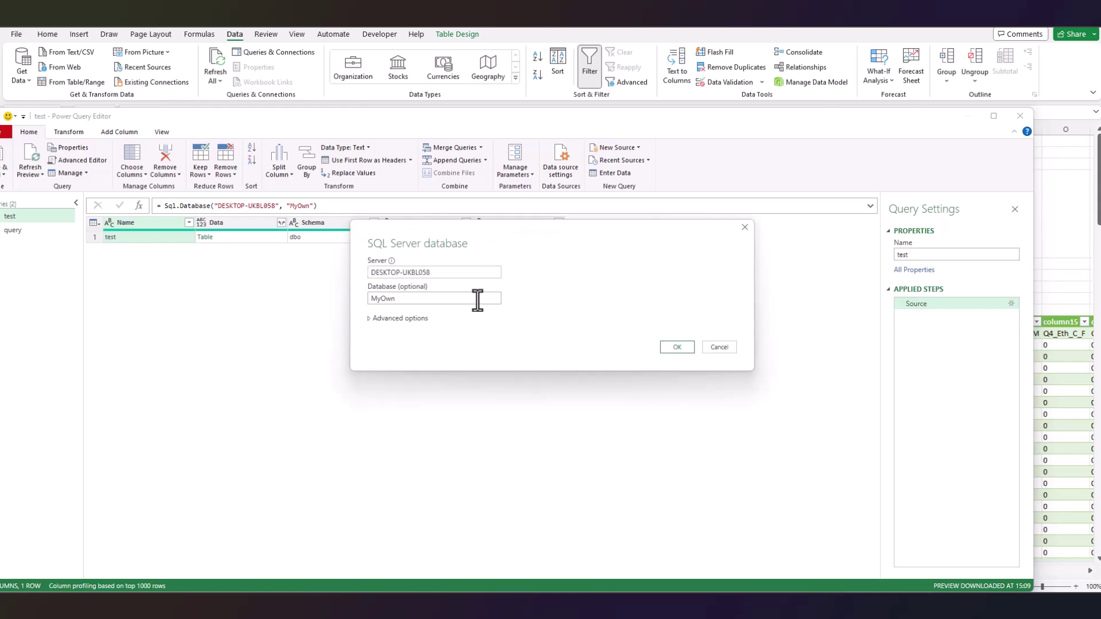
{"action": "left_click", "coordinate": [369, 320]}
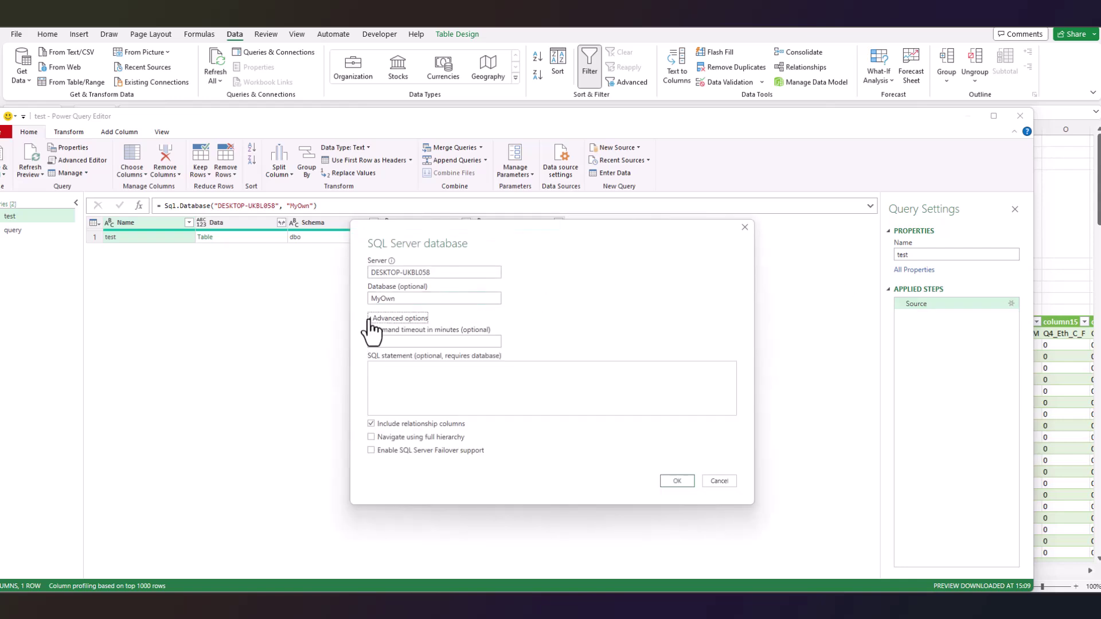
{"action": "left_click", "coordinate": [380, 369]}
{"action": "type", "text": "select * from dbo.test"}
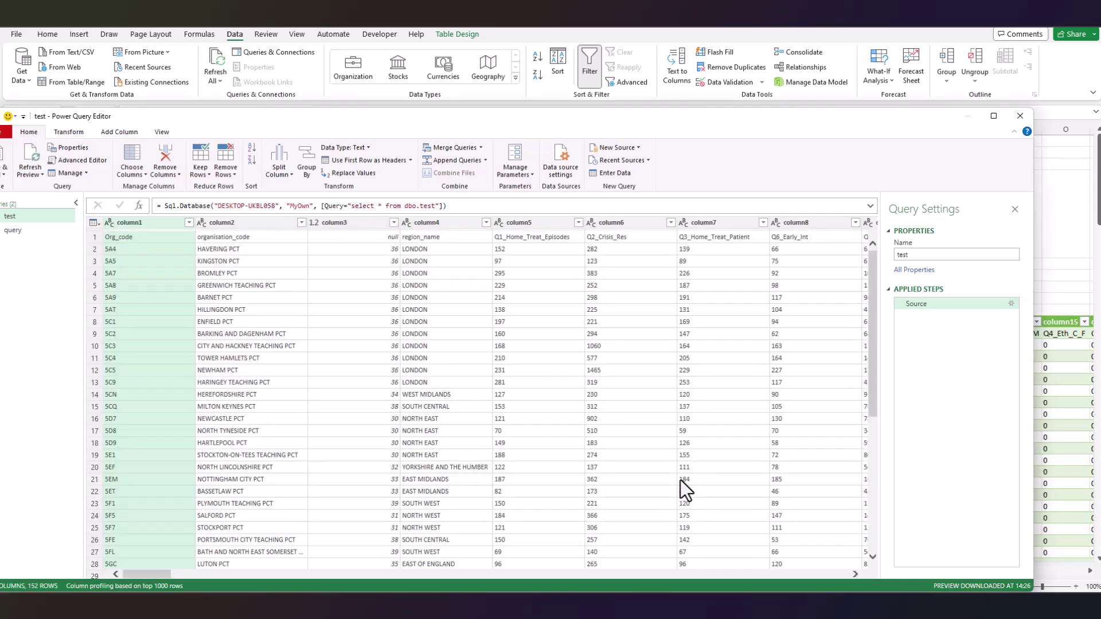
Inspect the query named query and the SQL text it stores, then return to the test query.
{"action": "left_click_drag", "start_coordinate": [522, 115], "coordinate": [573, 90]}
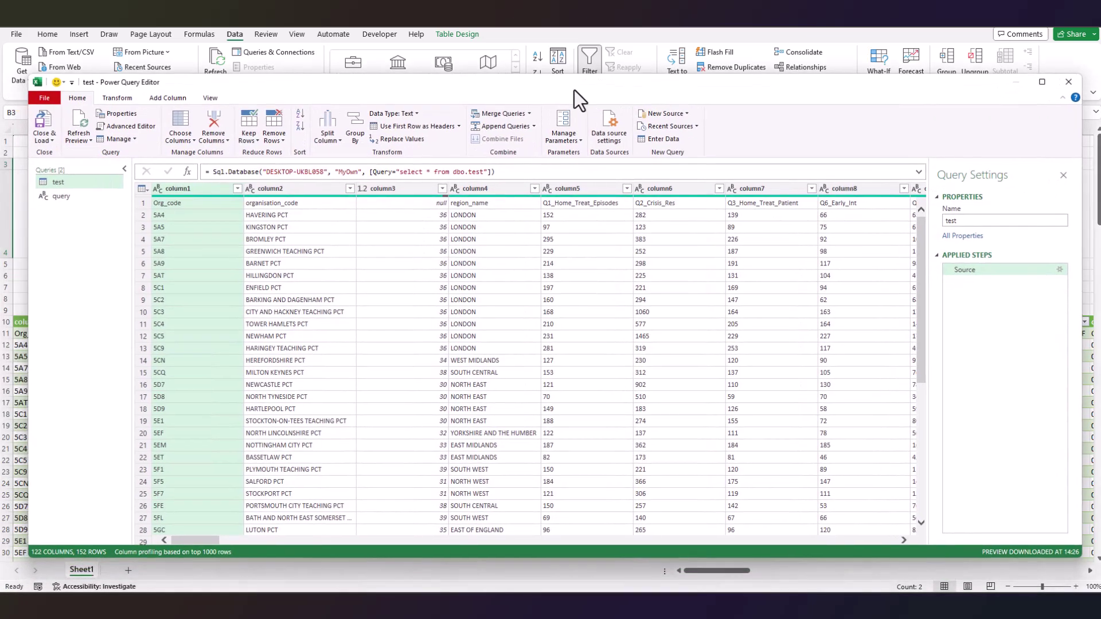
{"action": "left_click", "coordinate": [406, 172]}
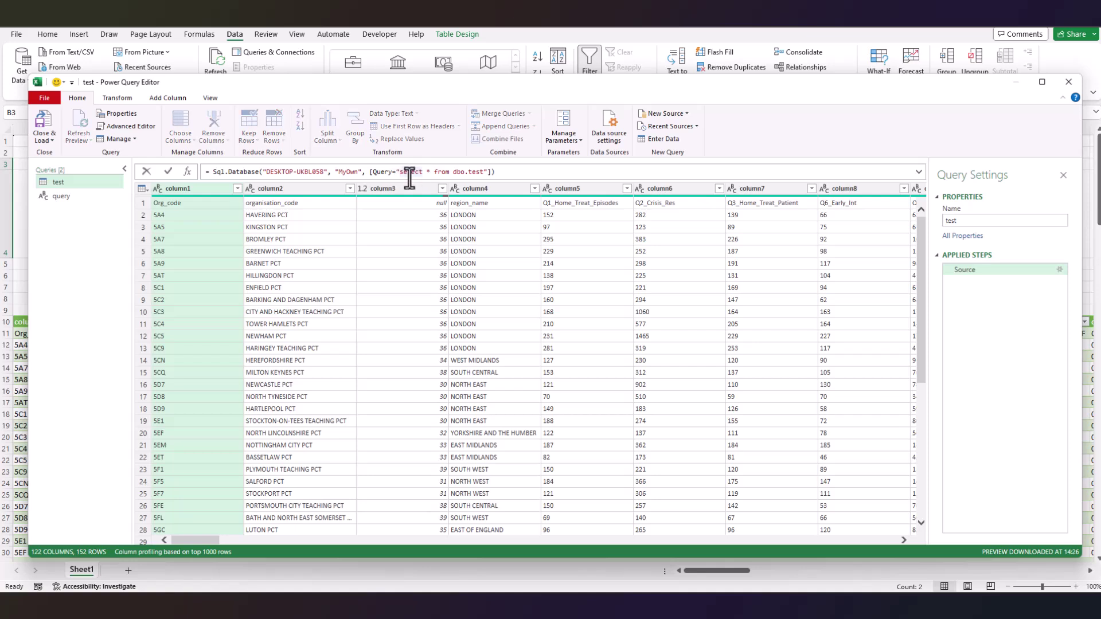
{"action": "left_click", "coordinate": [60, 197]}
{"action": "left_click", "coordinate": [61, 197]}
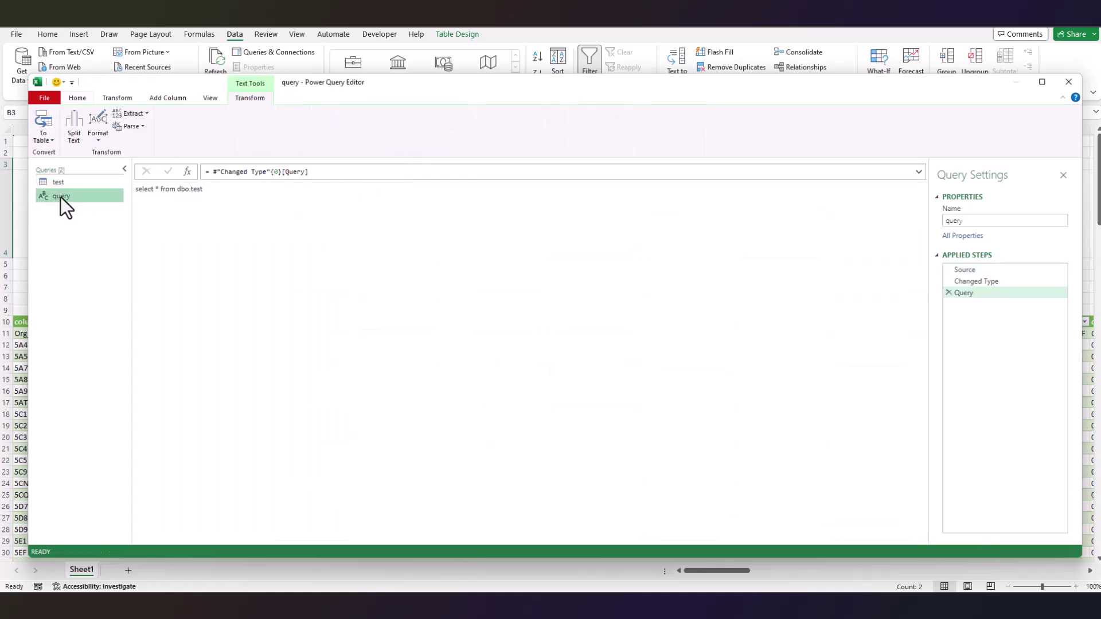
{"action": "left_click", "coordinate": [61, 183]}
{"action": "left_click", "coordinate": [73, 198]}
{"action": "left_click", "coordinate": [70, 184]}
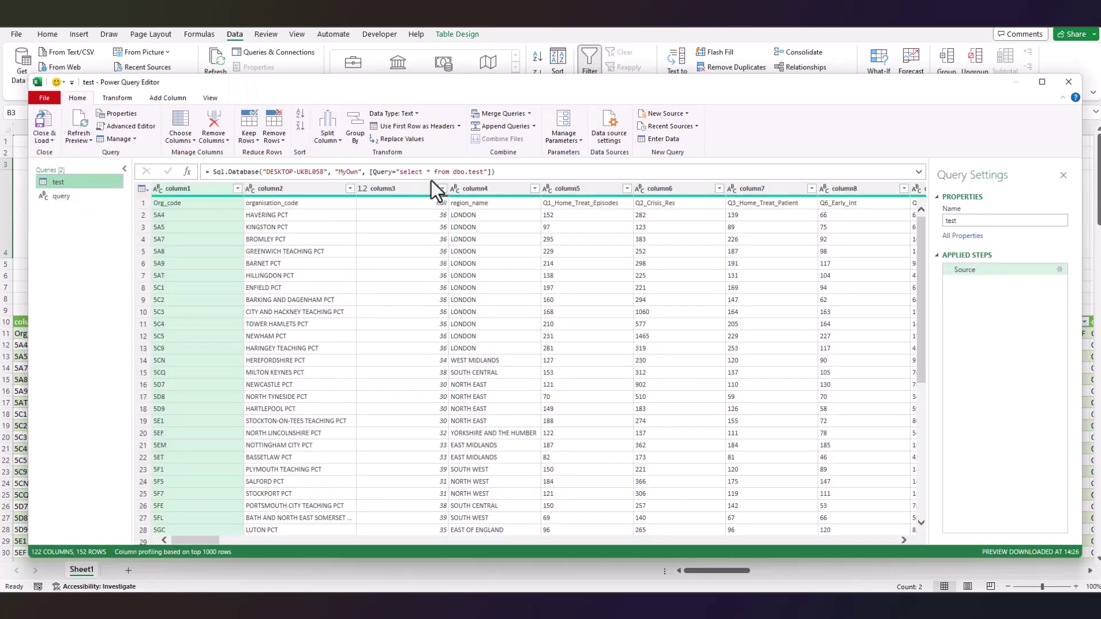
Replace the hard-coded select statement in the source formula with a reference to query.
{"action": "left_click", "coordinate": [468, 171]}
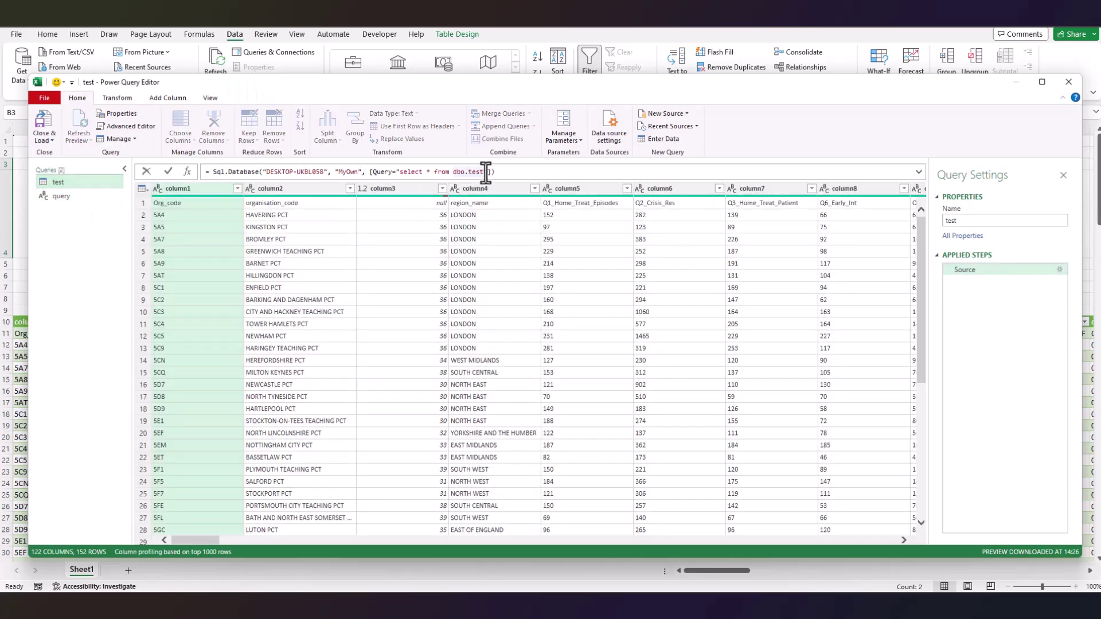
{"action": "left_click_drag", "start_coordinate": [486, 172], "coordinate": [398, 172]}
{"action": "left_click", "coordinate": [399, 172]}
{"action": "left_click_drag", "start_coordinate": [398, 172], "coordinate": [487, 172]}
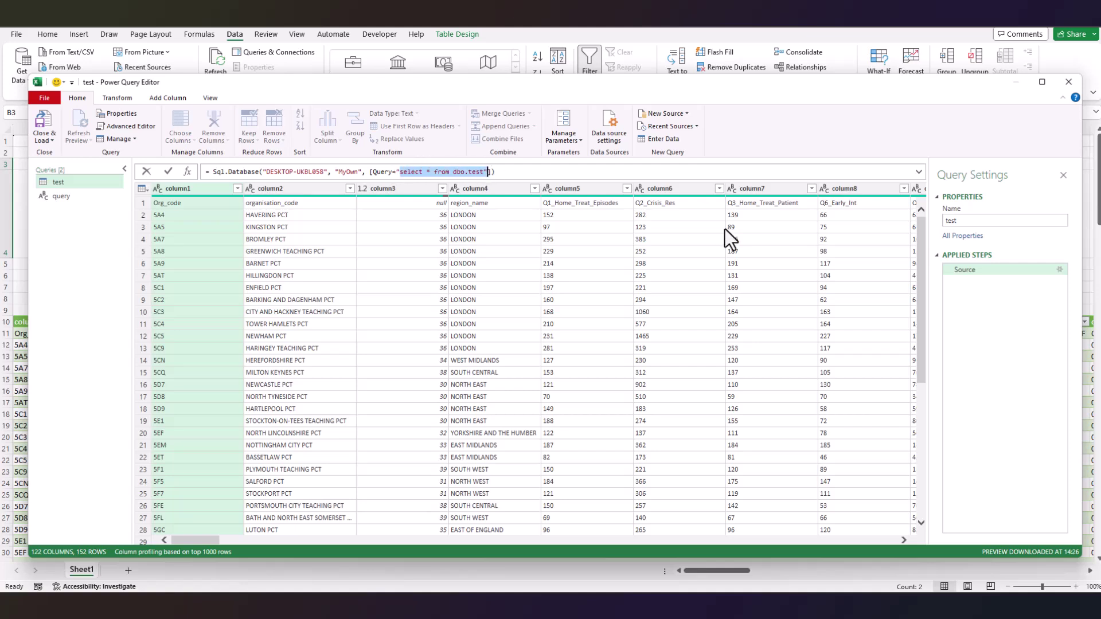
{"action": "key", "text": "BackSpace"}
{"action": "key", "text": "BackSpace"}
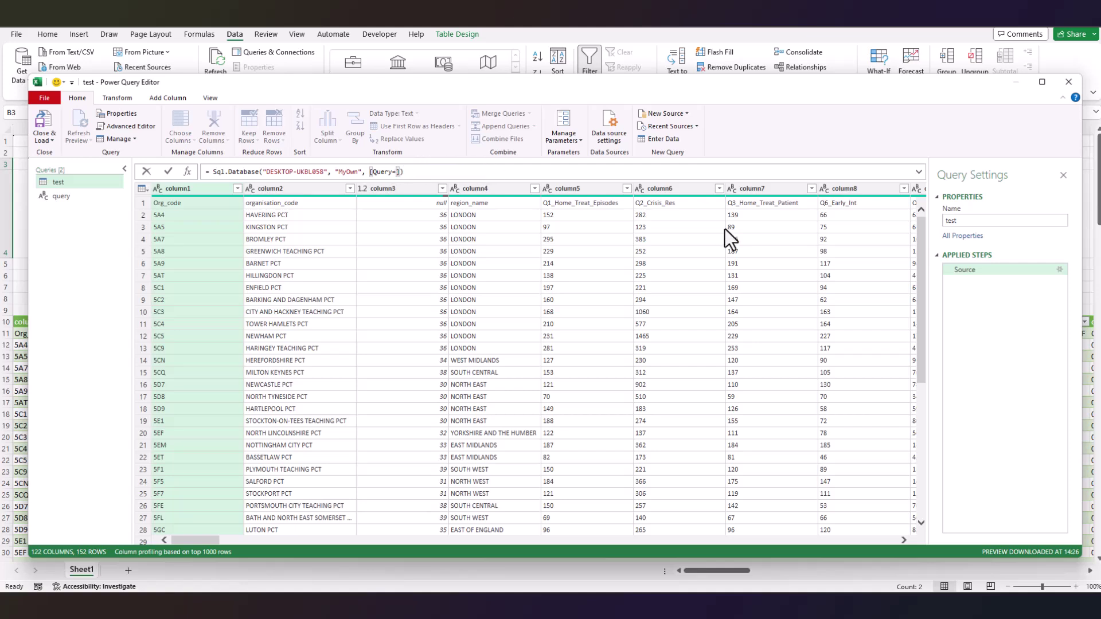
{"action": "type", "text": "\""}
{"action": "type", "text": "query"}
{"action": "key", "text": "Return"}
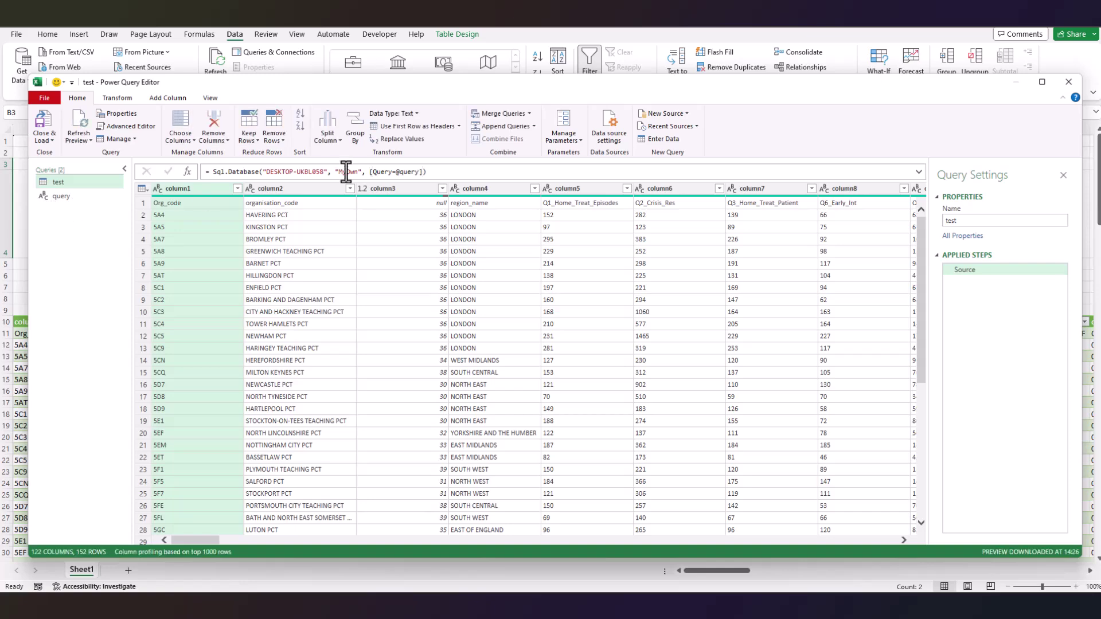
{"action": "left_click", "coordinate": [383, 252]}
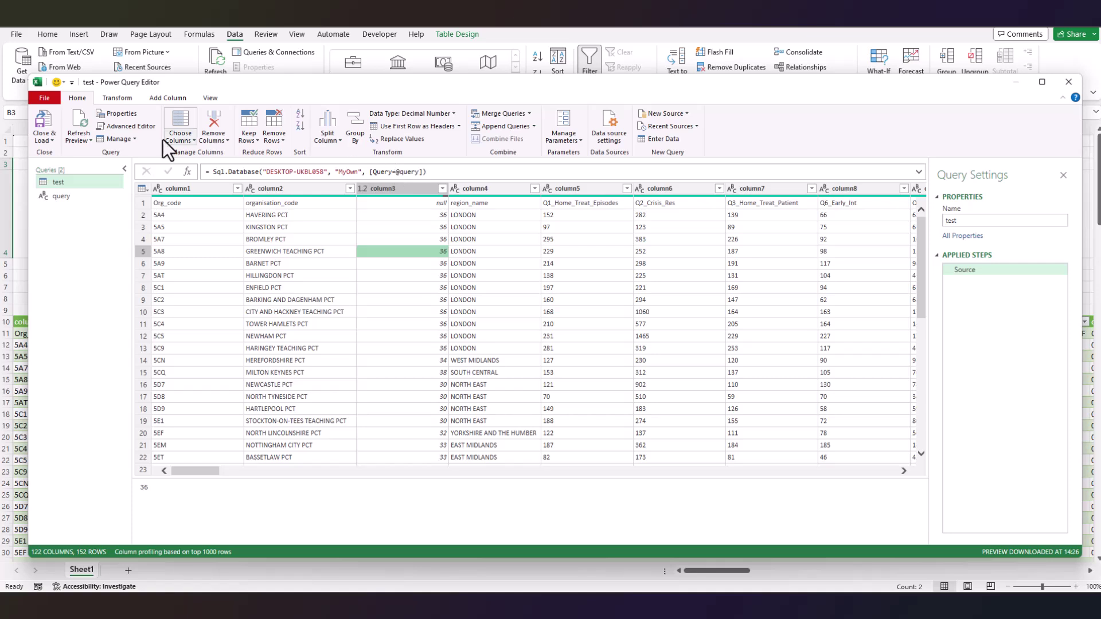
Set the Query Options privacy level to Always ignore Privacy Level settings.
{"action": "left_click", "coordinate": [46, 98]}
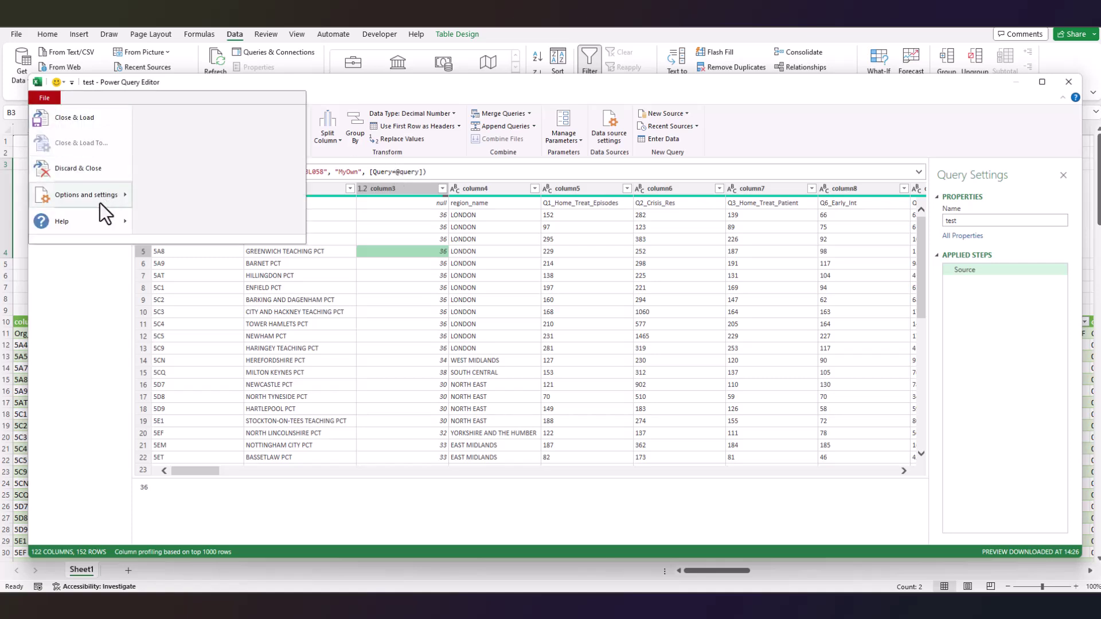
{"action": "mouse_move", "coordinate": [97, 201]}
{"action": "left_click", "coordinate": [205, 133]}
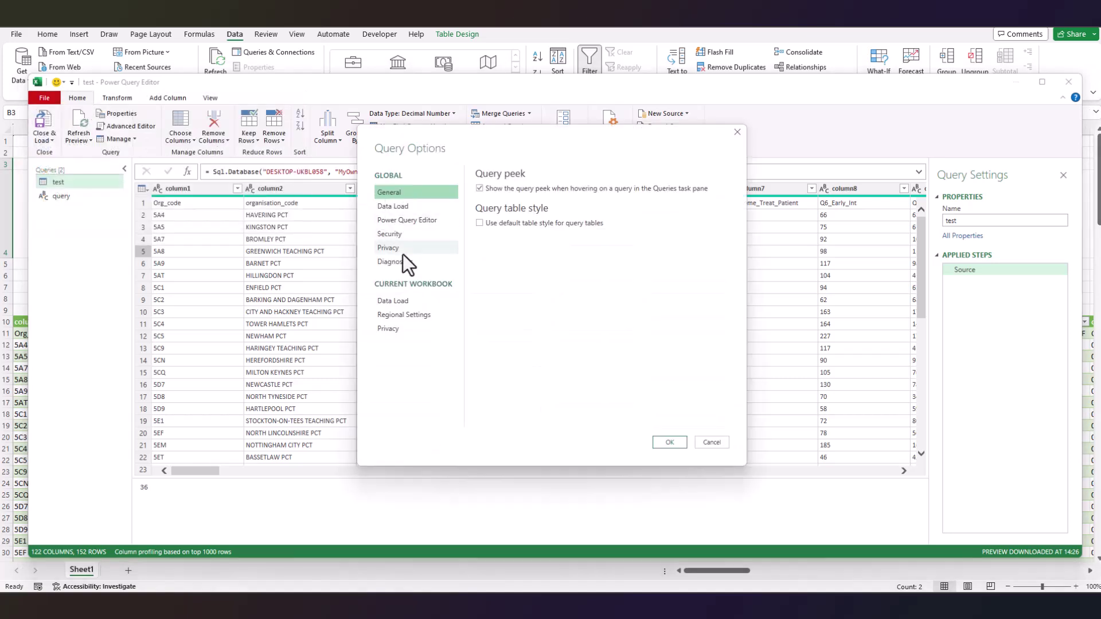
{"action": "left_click", "coordinate": [394, 236]}
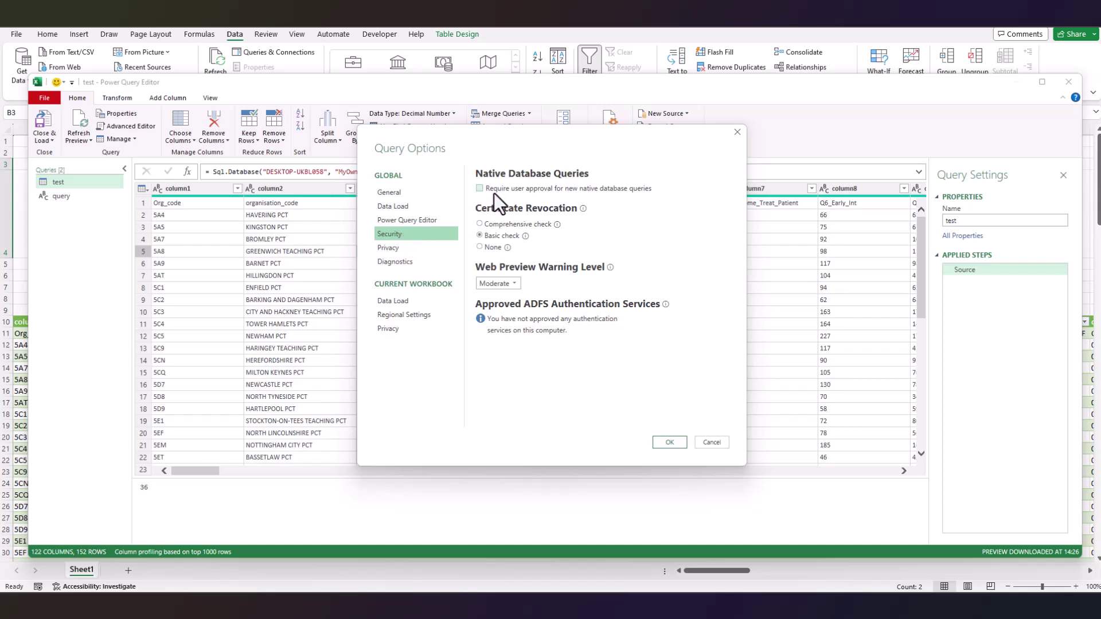
{"action": "left_click", "coordinate": [394, 251]}
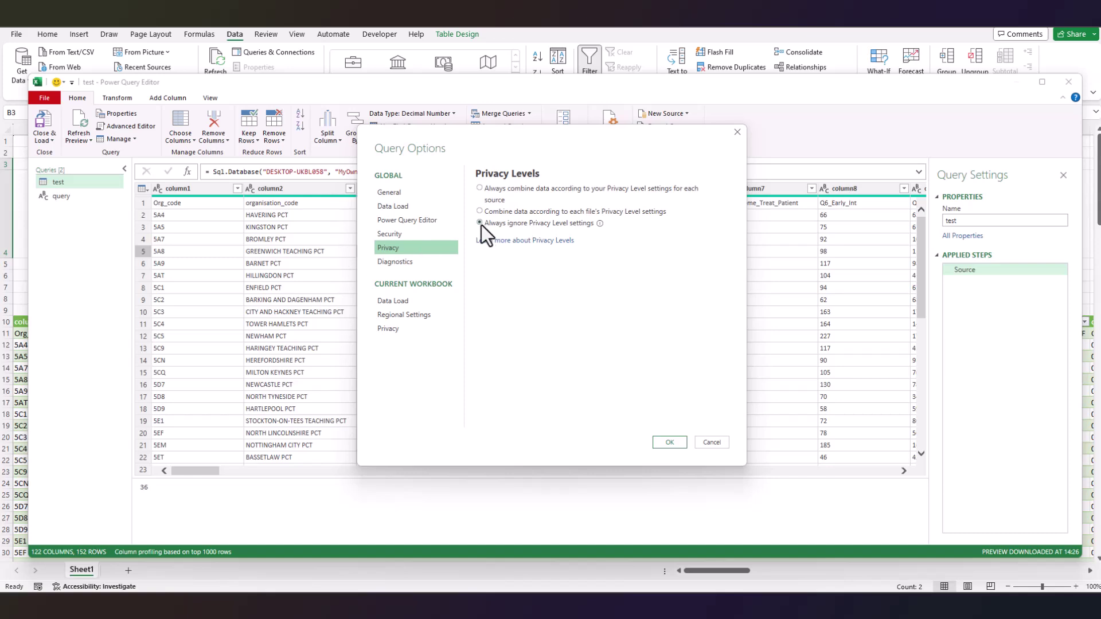
{"action": "left_click", "coordinate": [685, 444]}
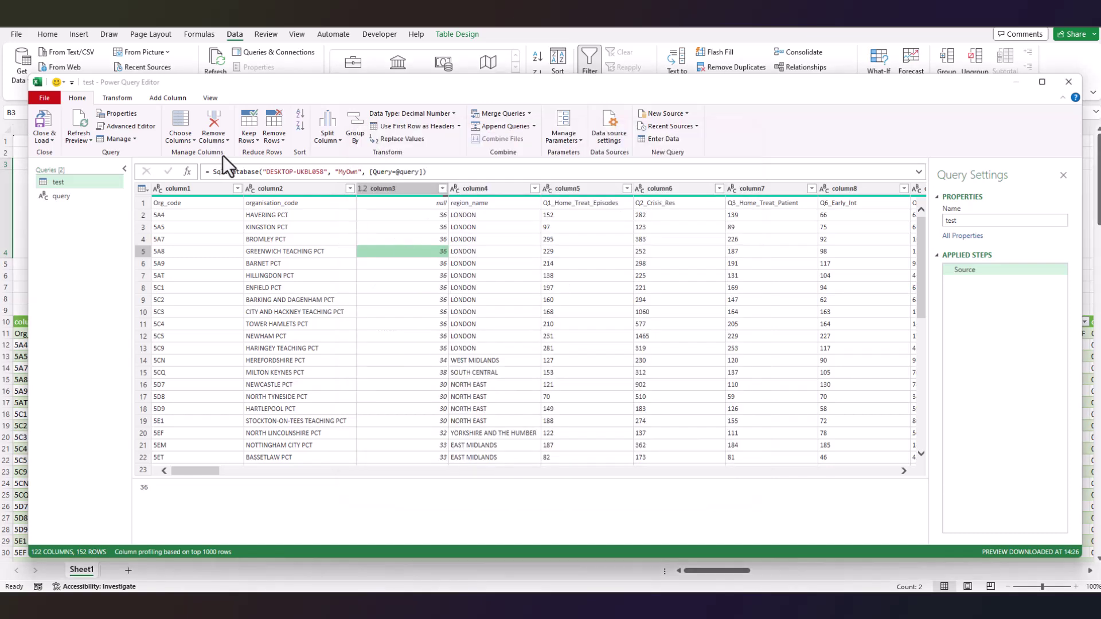
Load the data to the sheet and add the line where column4 = 'LONDON' to the Query cell.
{"action": "left_click", "coordinate": [44, 127]}
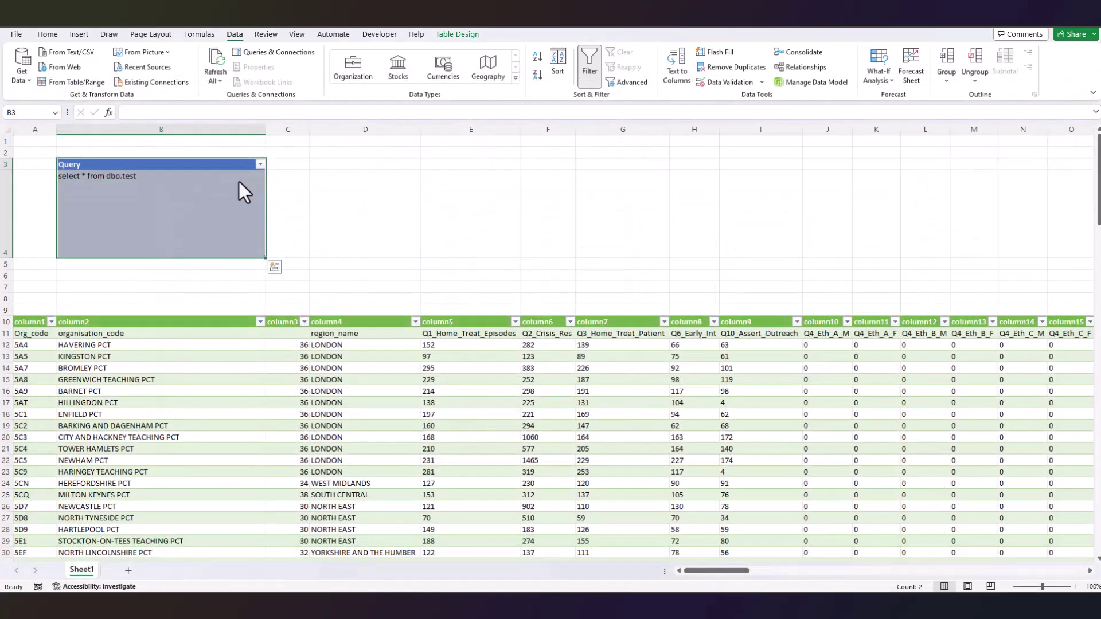
{"action": "double_click", "coordinate": [159, 182]}
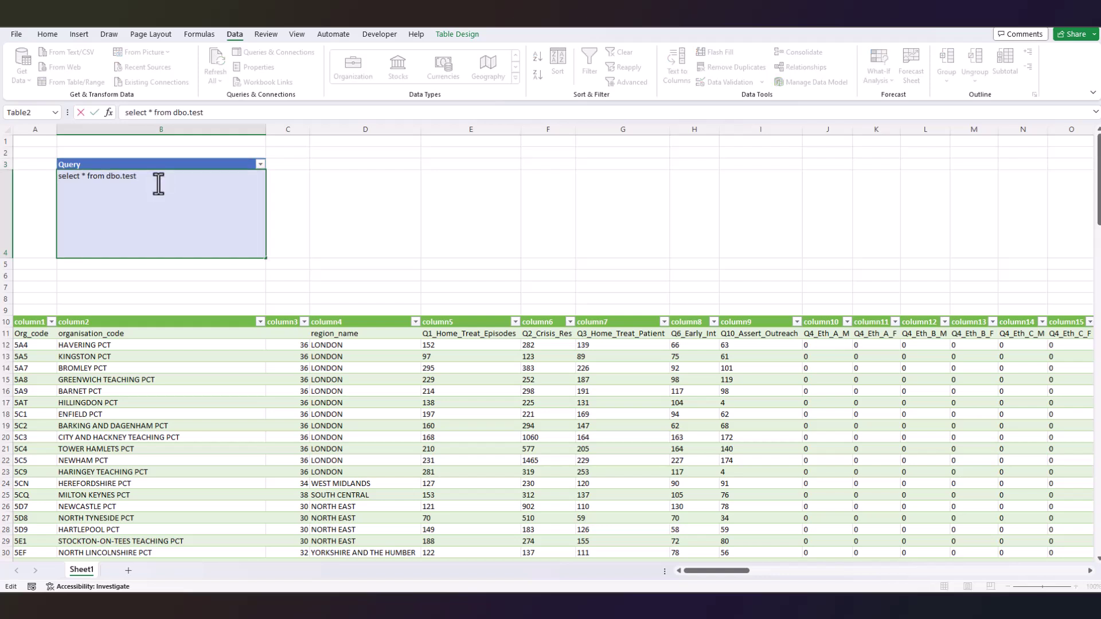
{"action": "key", "text": "alt+Return"}
{"action": "type", "text": "where column4 = 'LONDON"}
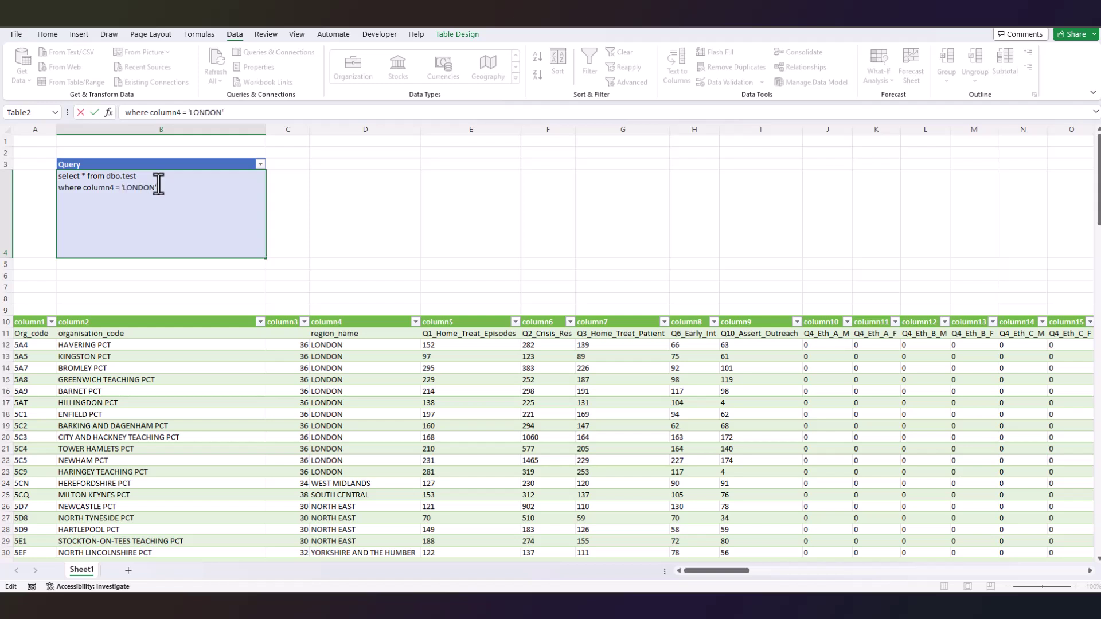
{"action": "type", "text": "'"}
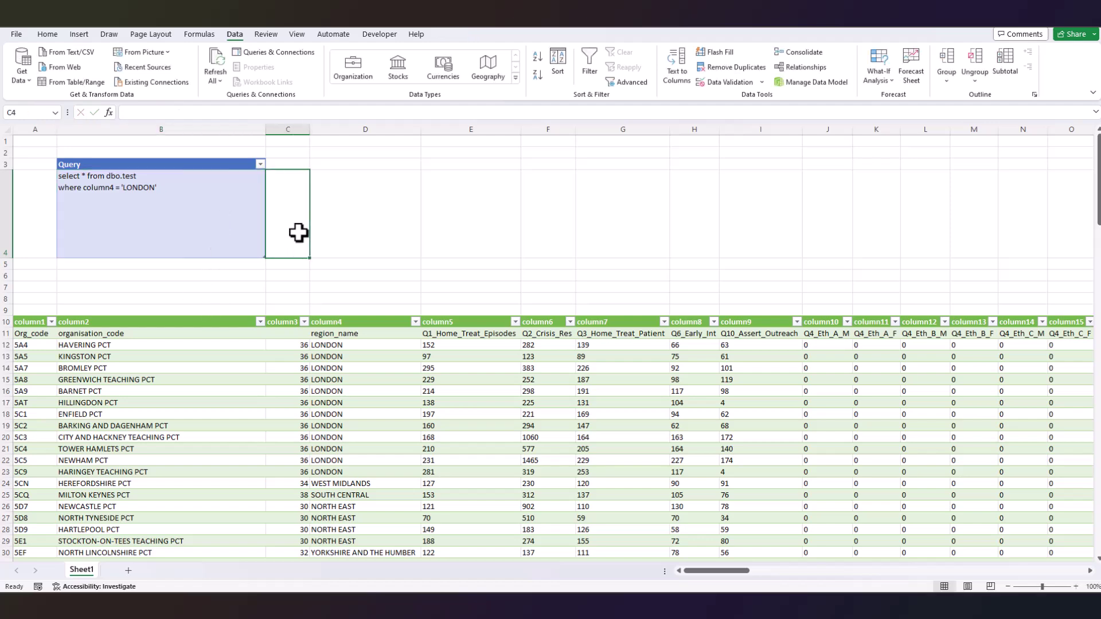
{"action": "left_click", "coordinate": [296, 235]}
Refresh the data table so it lists only LONDON rows.
{"action": "right_click", "coordinate": [204, 389]}
{"action": "left_click", "coordinate": [221, 349]}
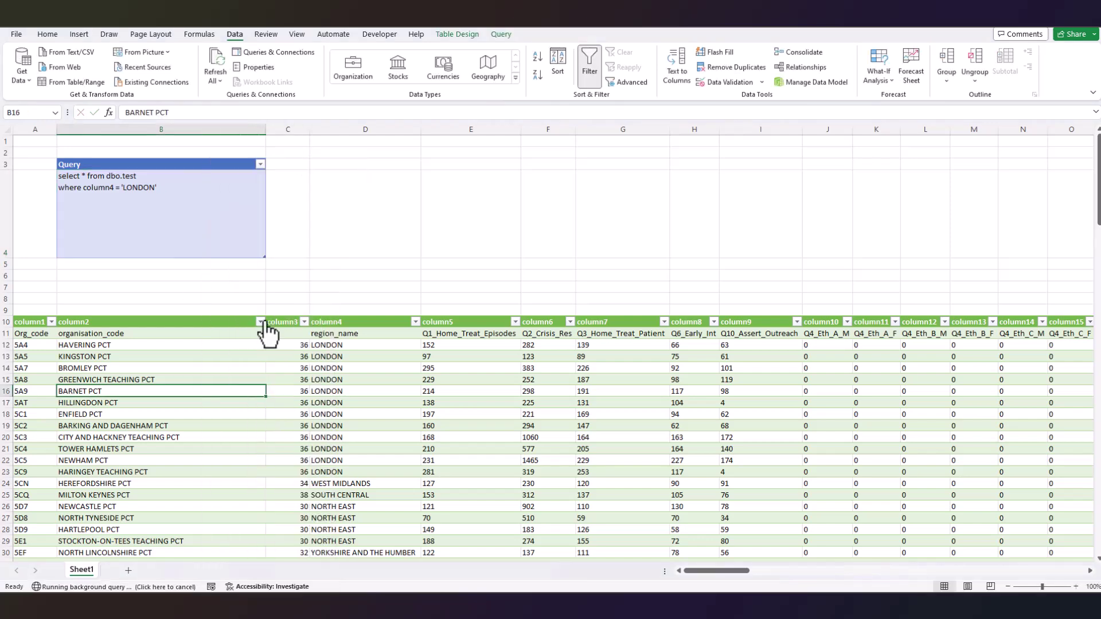
{"action": "scroll", "coordinate": [250, 342], "scroll_direction": "down", "scroll_amount": 5}
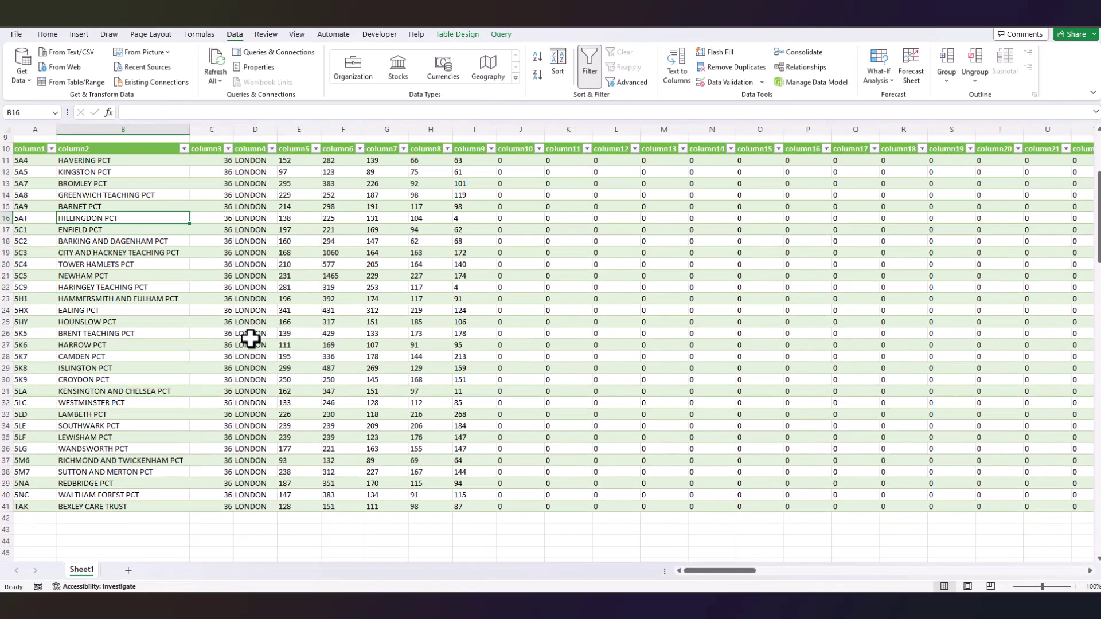
{"action": "scroll", "coordinate": [251, 335], "scroll_direction": "up", "scroll_amount": 3}
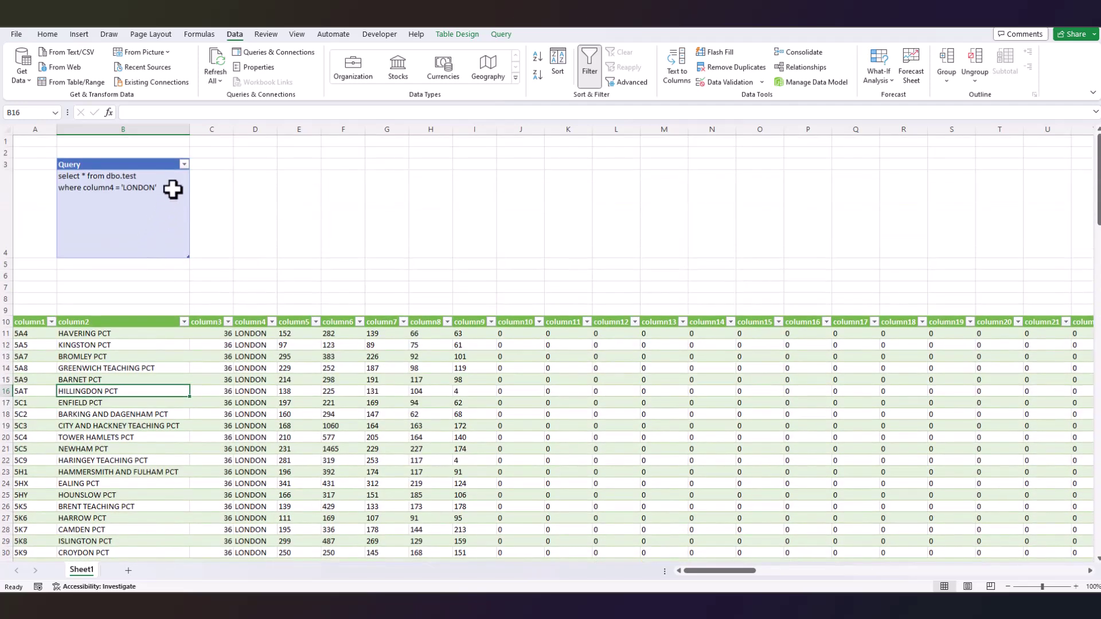
Append AND column5 > 200 to the query and refresh the table to 13 London rows.
{"action": "double_click", "coordinate": [171, 188]}
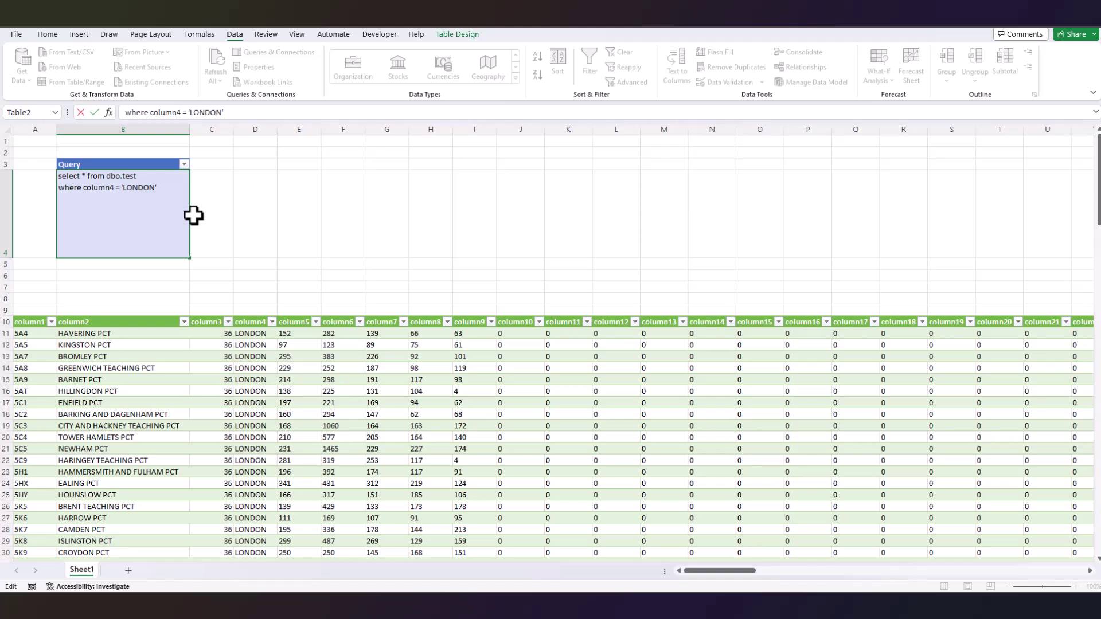
{"action": "type", "text": "AND column5 > 200"}
{"action": "key", "text": "Return"}
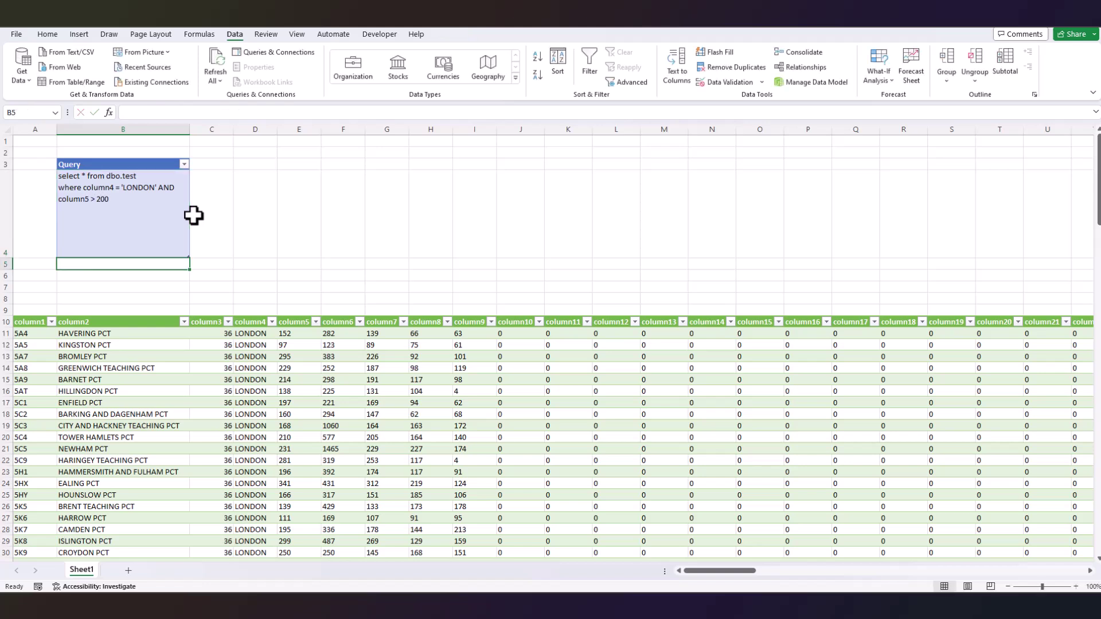
{"action": "right_click", "coordinate": [186, 380]}
{"action": "left_click", "coordinate": [230, 350]}
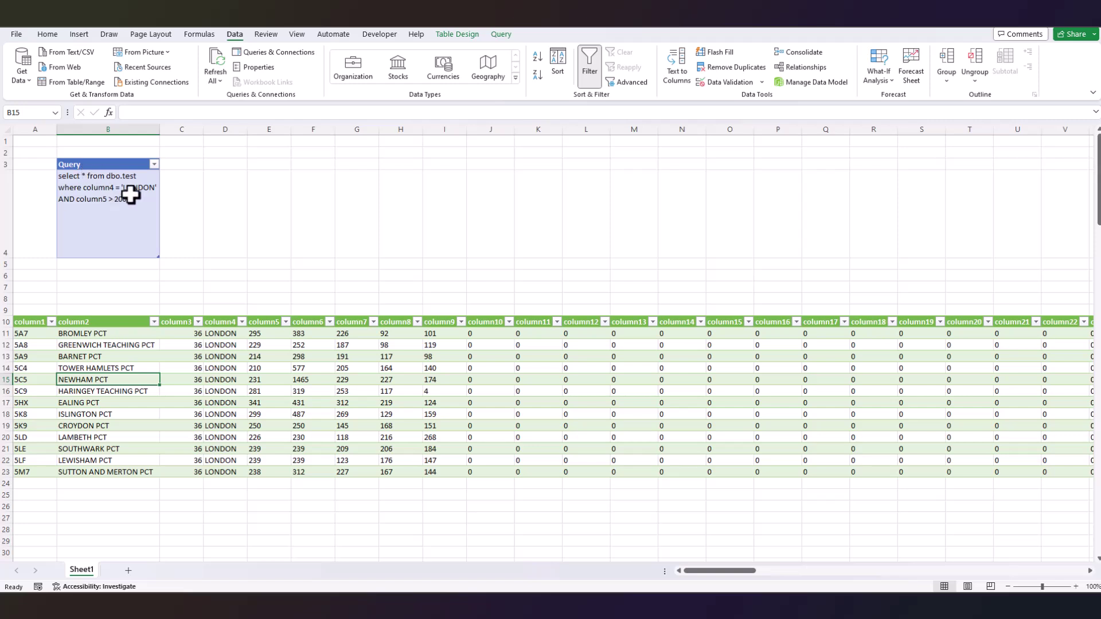
Select all the SQL text inside the Query cell.
{"action": "left_click", "coordinate": [132, 201]}
{"action": "key", "text": "ctrl+a"}
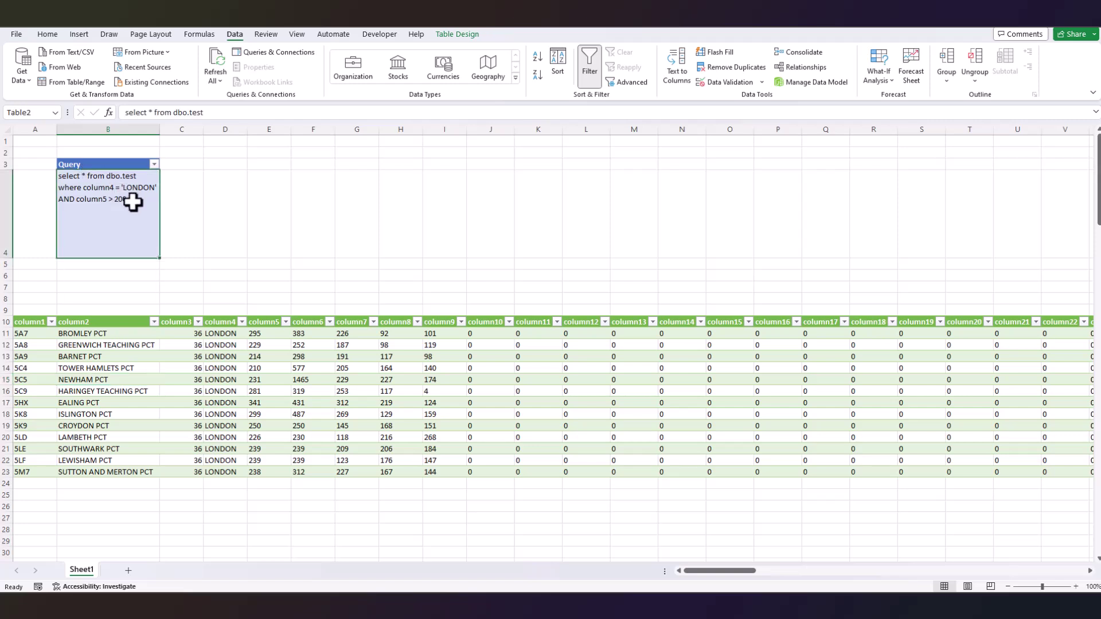
{"action": "double_click", "coordinate": [133, 200]}
{"action": "key", "text": "ctrl+a"}
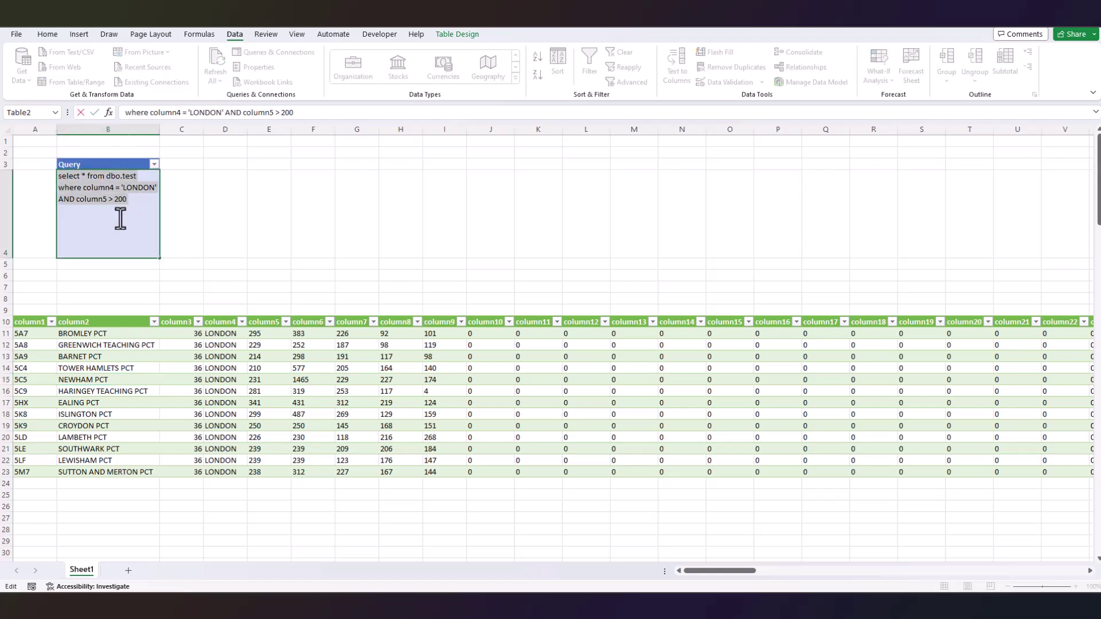
{"action": "right_click", "coordinate": [120, 218]}
{"action": "left_click", "coordinate": [133, 212]}
{"action": "left_click", "coordinate": [268, 214]}
{"action": "left_click", "coordinate": [23, 79]}
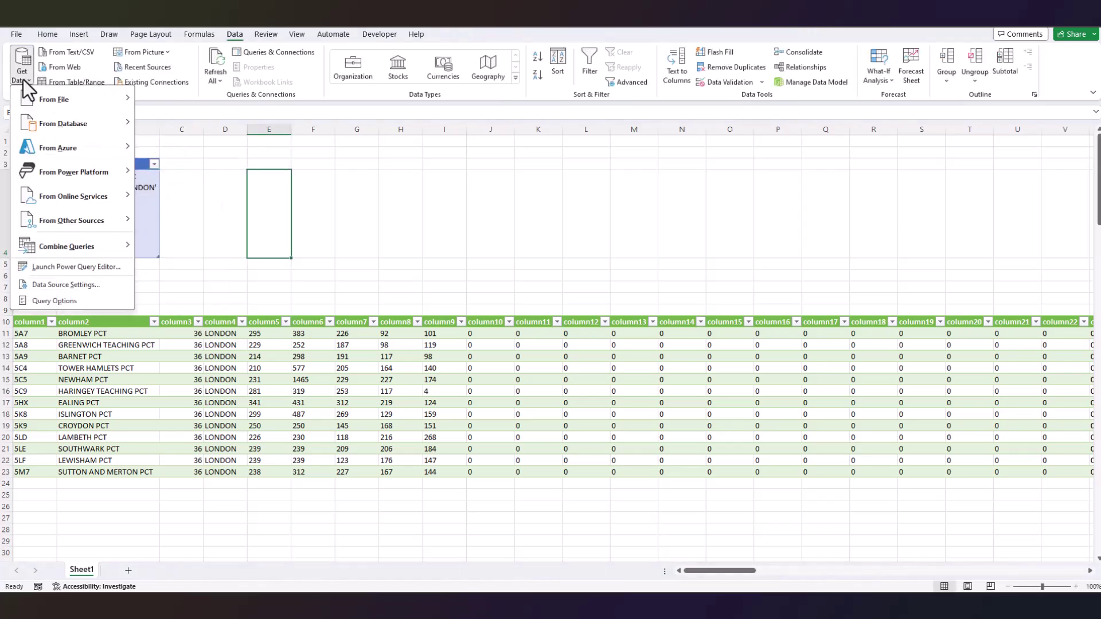
{"action": "mouse_move", "coordinate": [68, 128]}
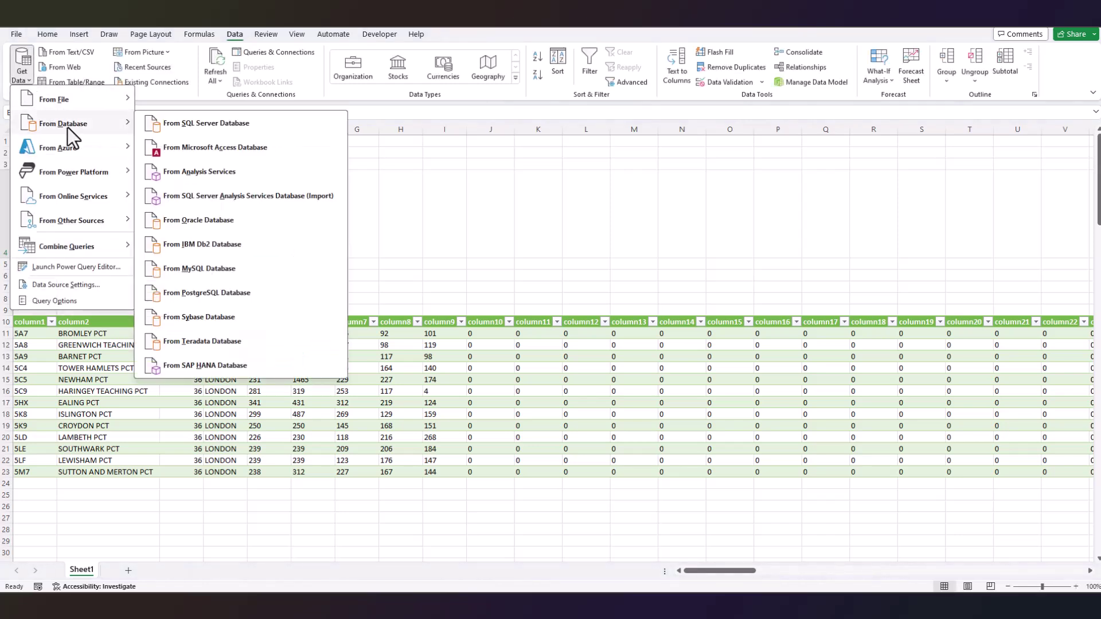
{"action": "left_click", "coordinate": [198, 122]}
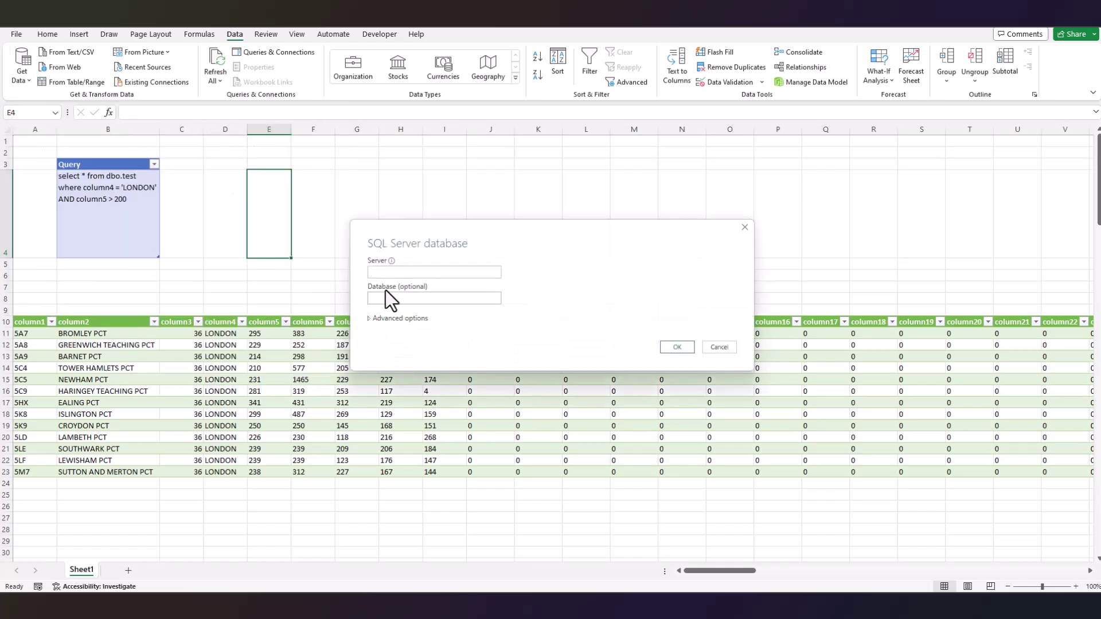
{"action": "left_click", "coordinate": [383, 318]}
{"action": "left_click", "coordinate": [392, 385]}
{"action": "key", "text": "ctrl+v"}
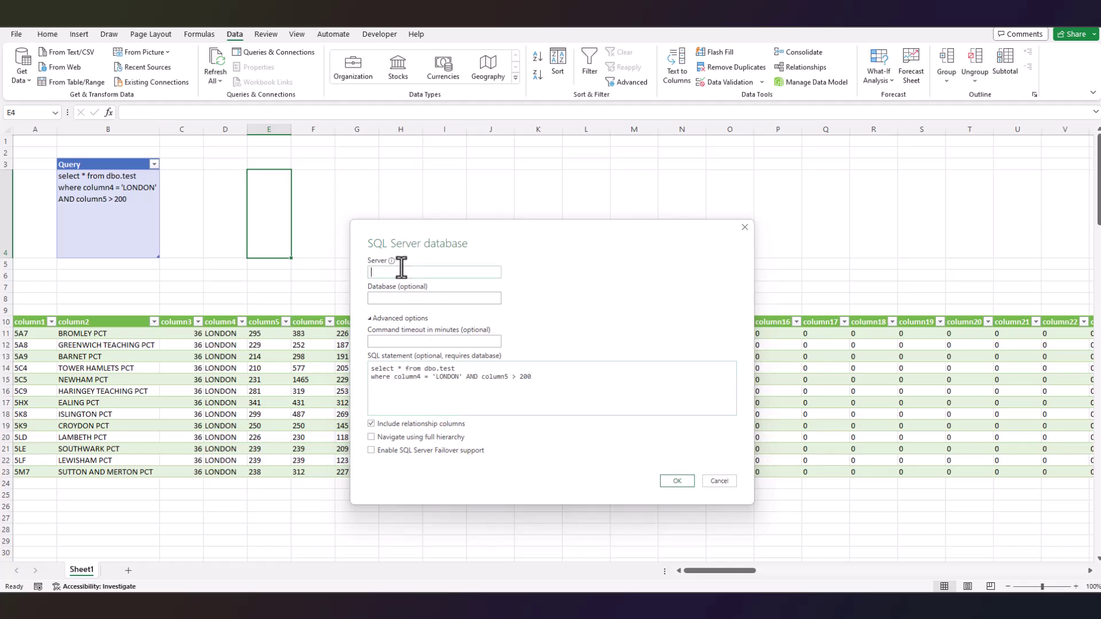
{"action": "left_click", "coordinate": [396, 297]}
{"action": "left_click", "coordinate": [677, 481]}
{"action": "left_click", "coordinate": [720, 481]}
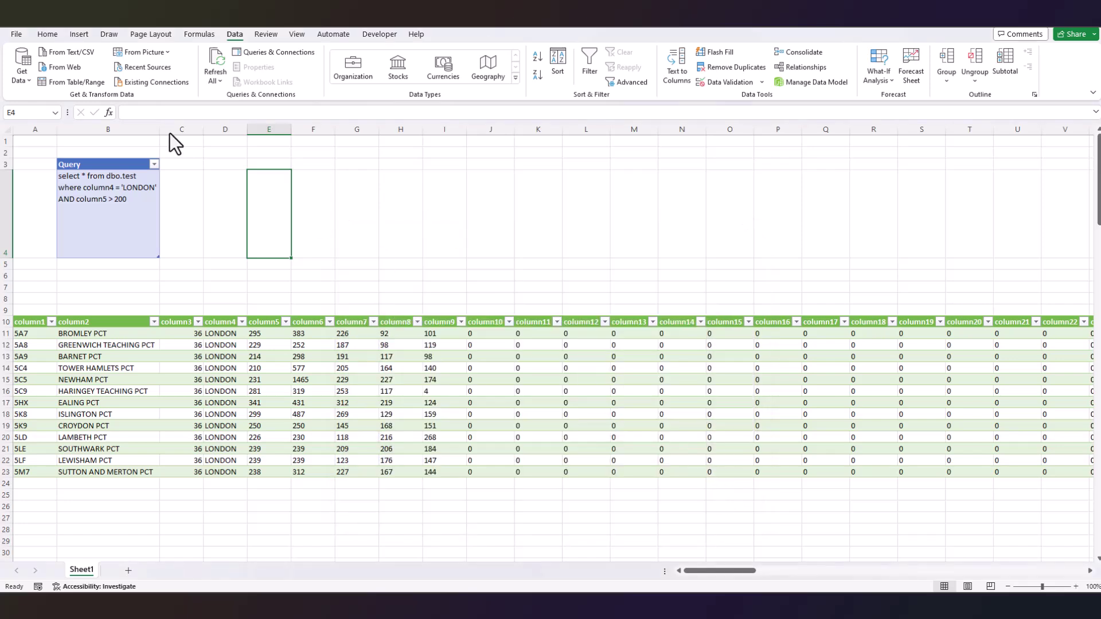
{"action": "left_click", "coordinate": [109, 209]}
{"action": "double_click", "coordinate": [136, 204]}
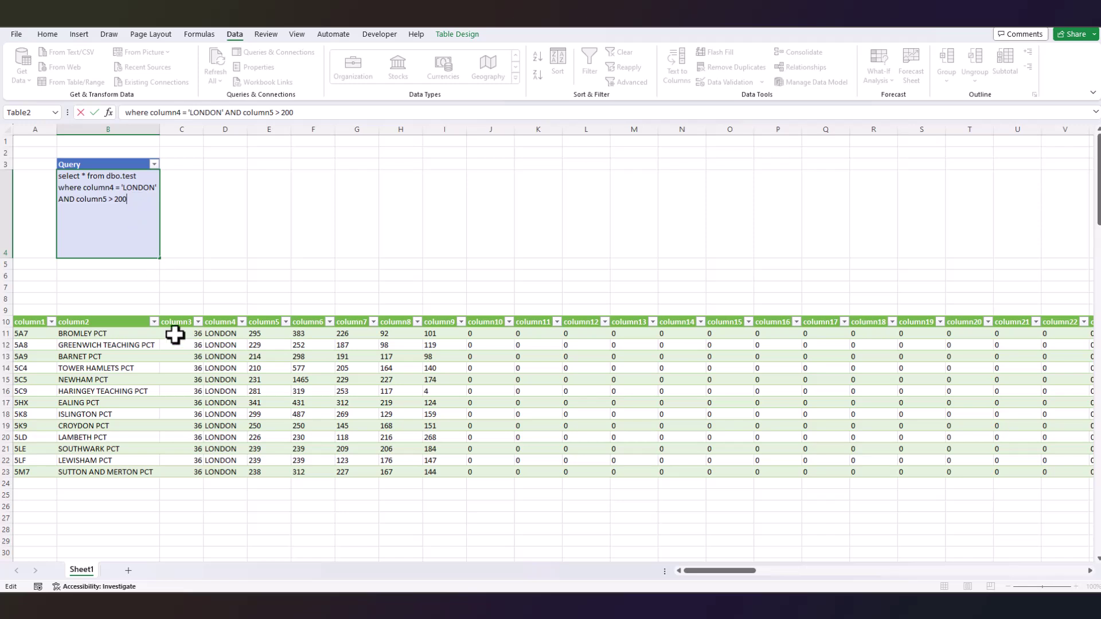
{"action": "left_click", "coordinate": [172, 381]}
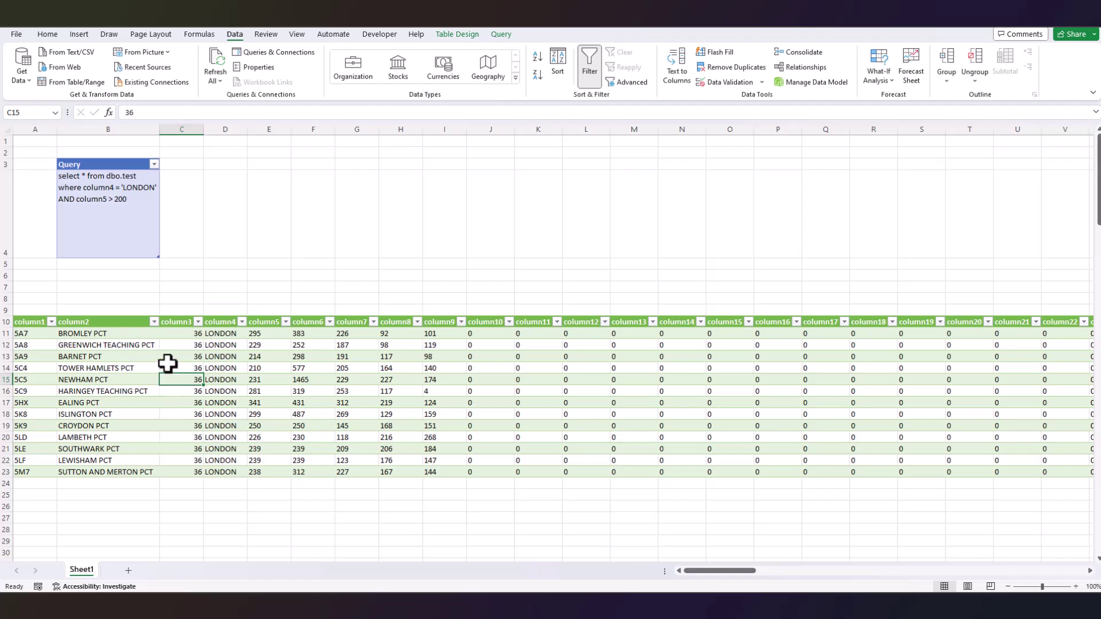
{"action": "left_click", "coordinate": [101, 220]}
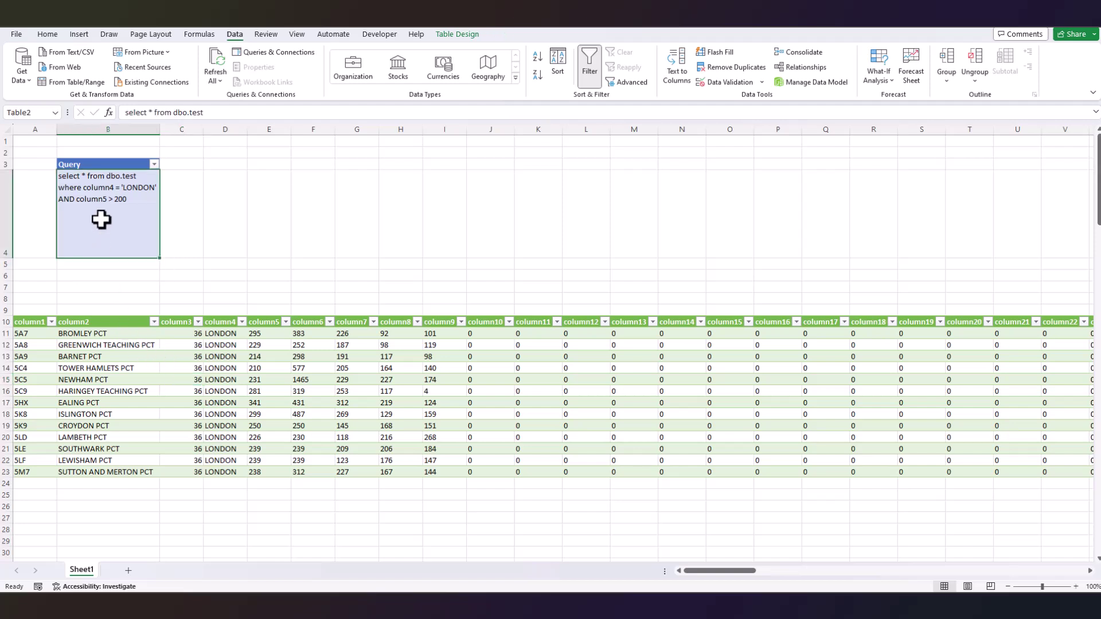
{"action": "left_click", "coordinate": [122, 363]}
{"action": "left_click", "coordinate": [138, 225]}
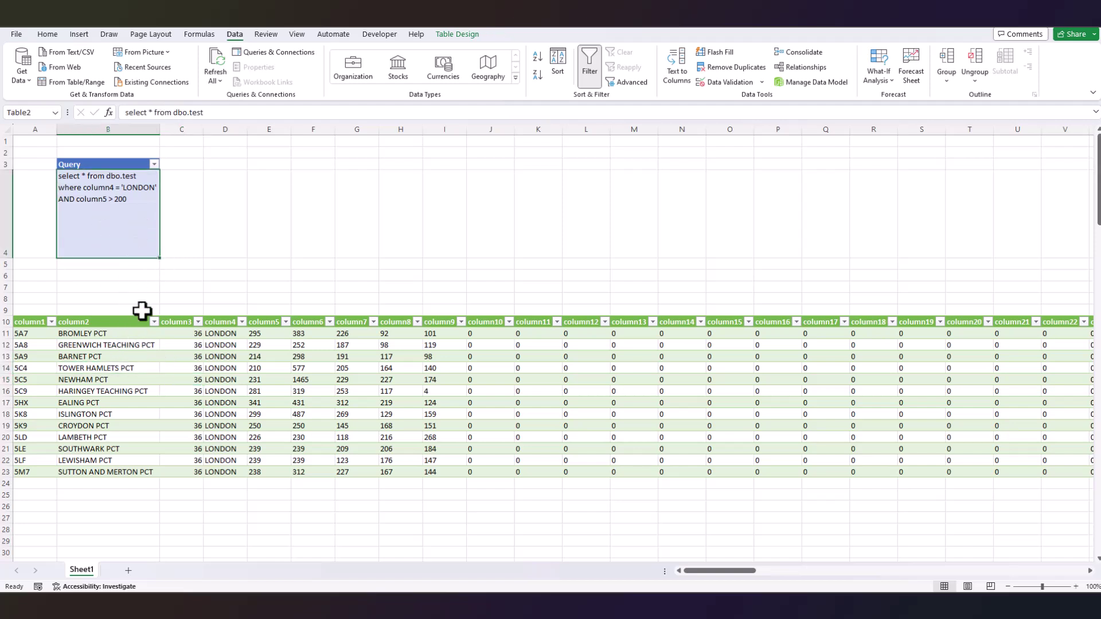